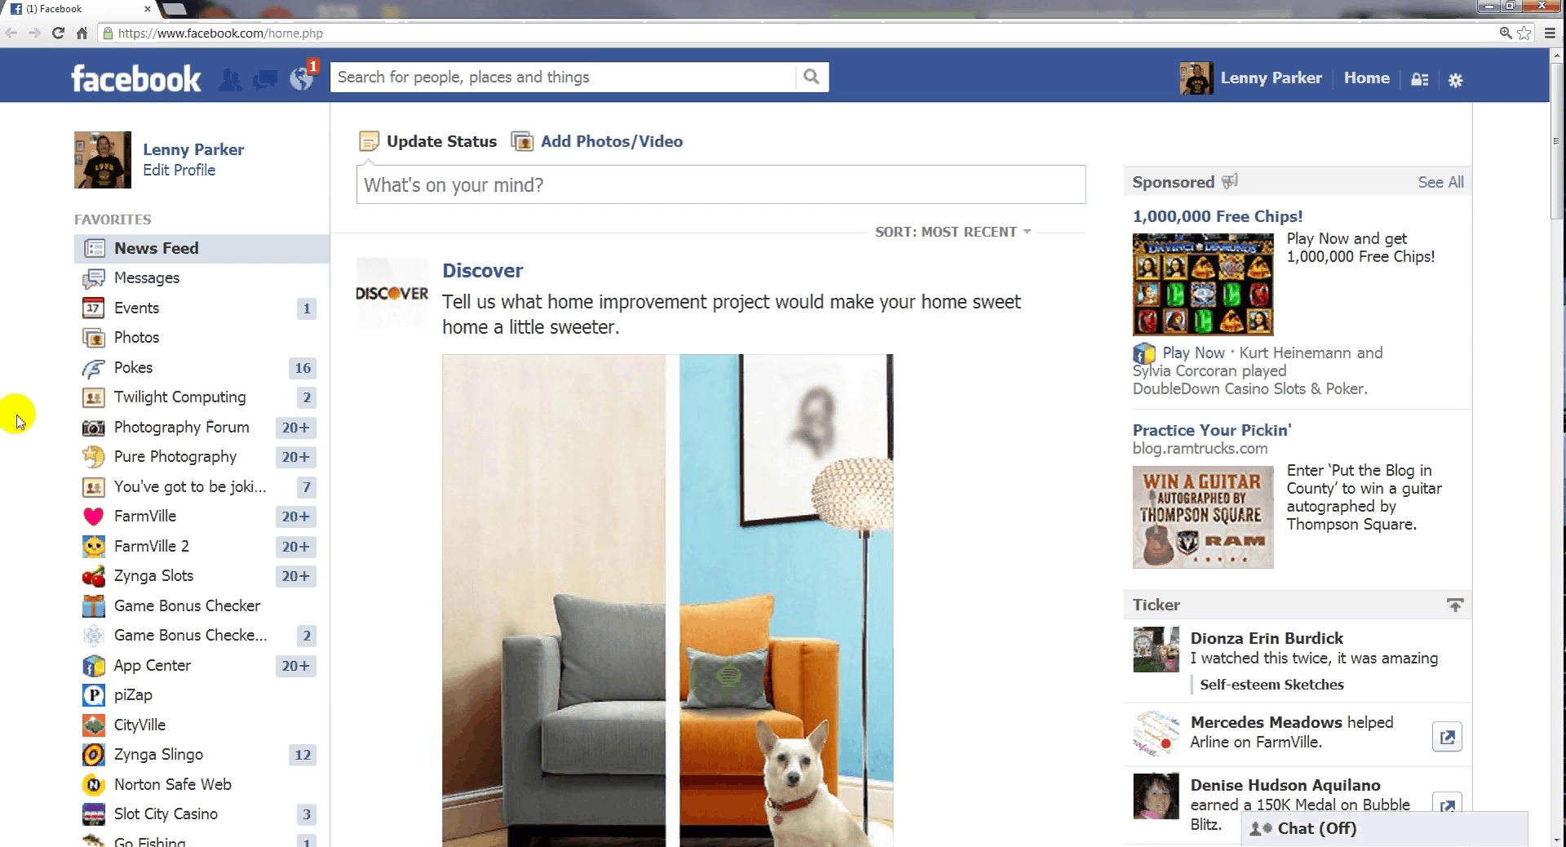
Load the browser's home page, and review the specific pages set to open on startup in the settings
click(82, 37)
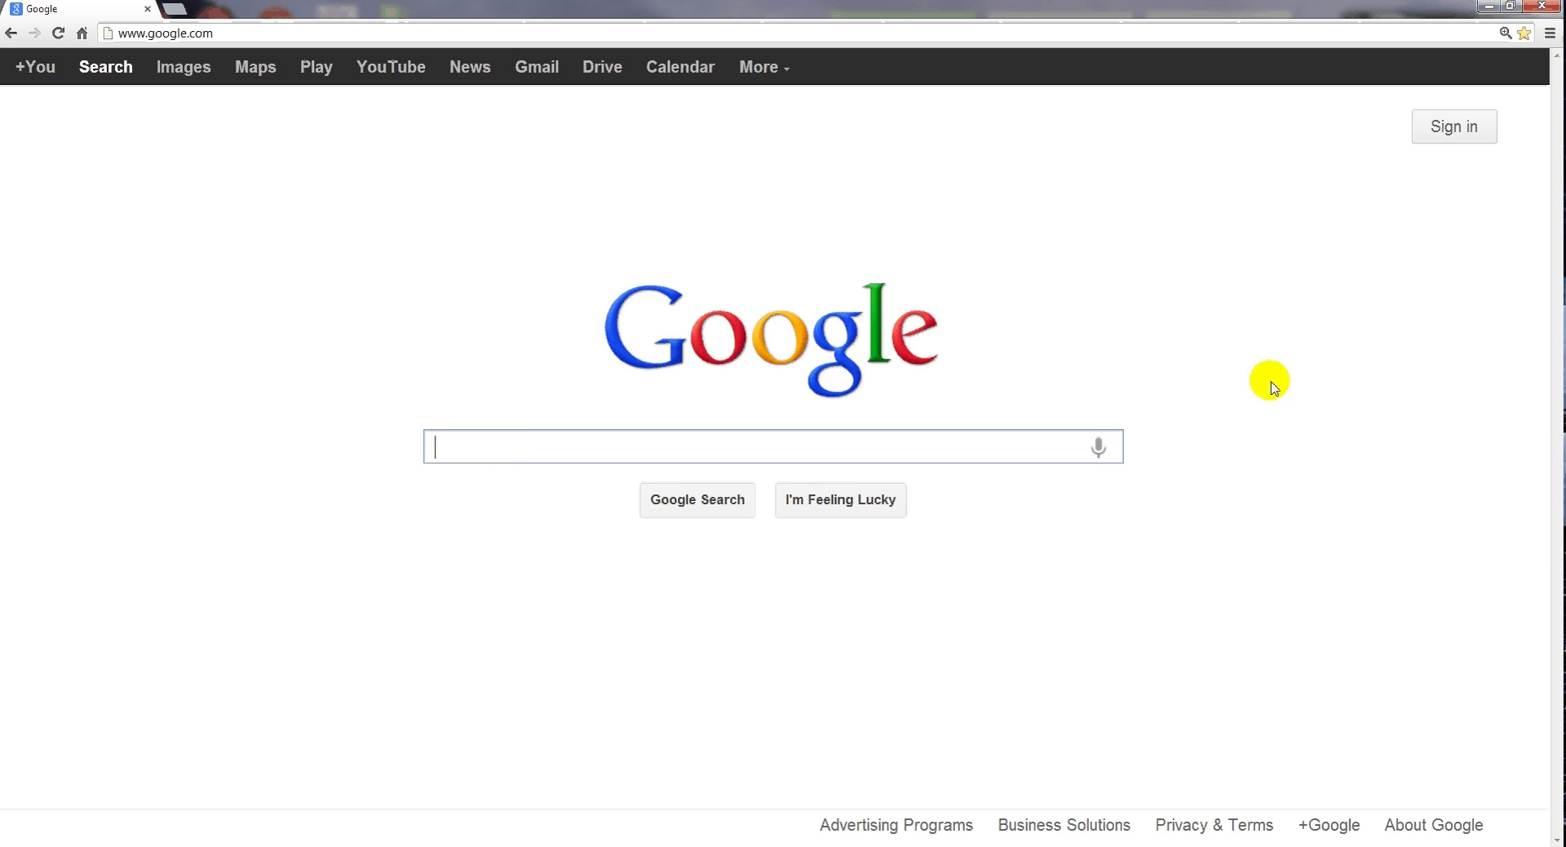
click(1549, 33)
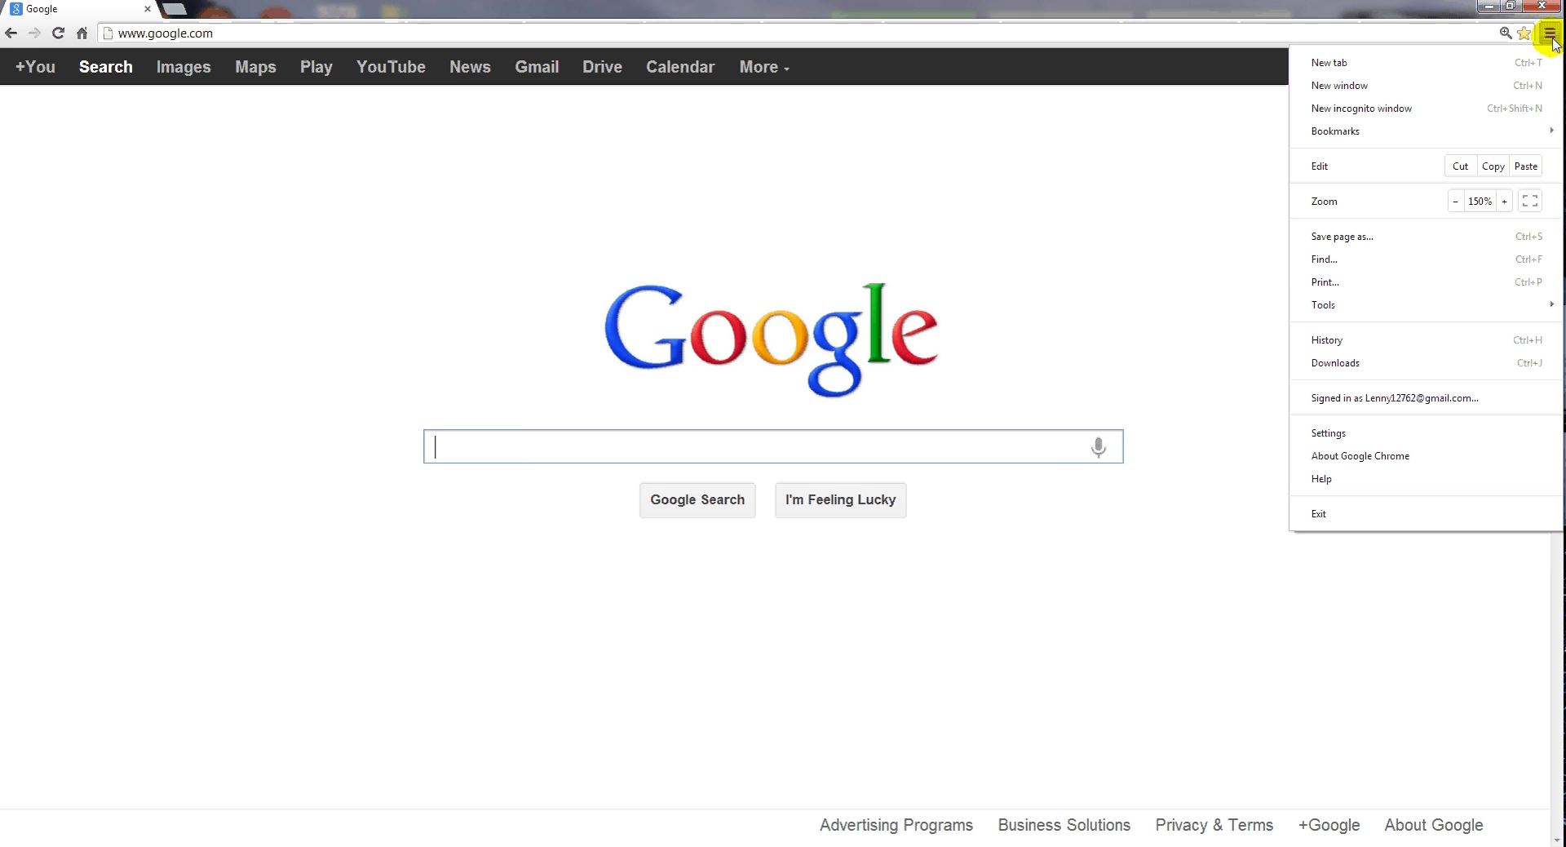
click(1340, 438)
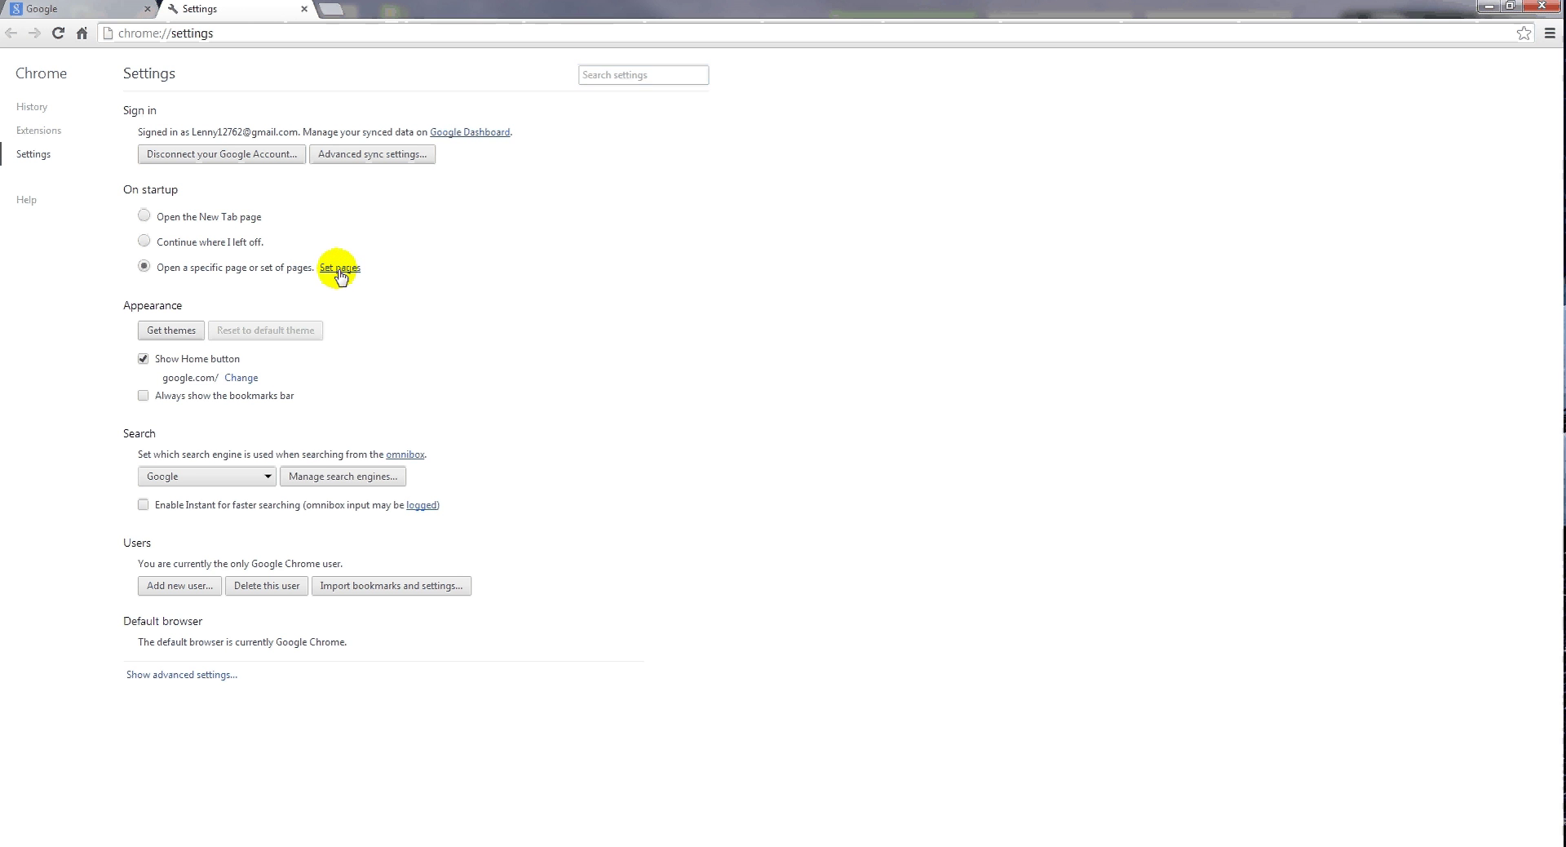
click(339, 269)
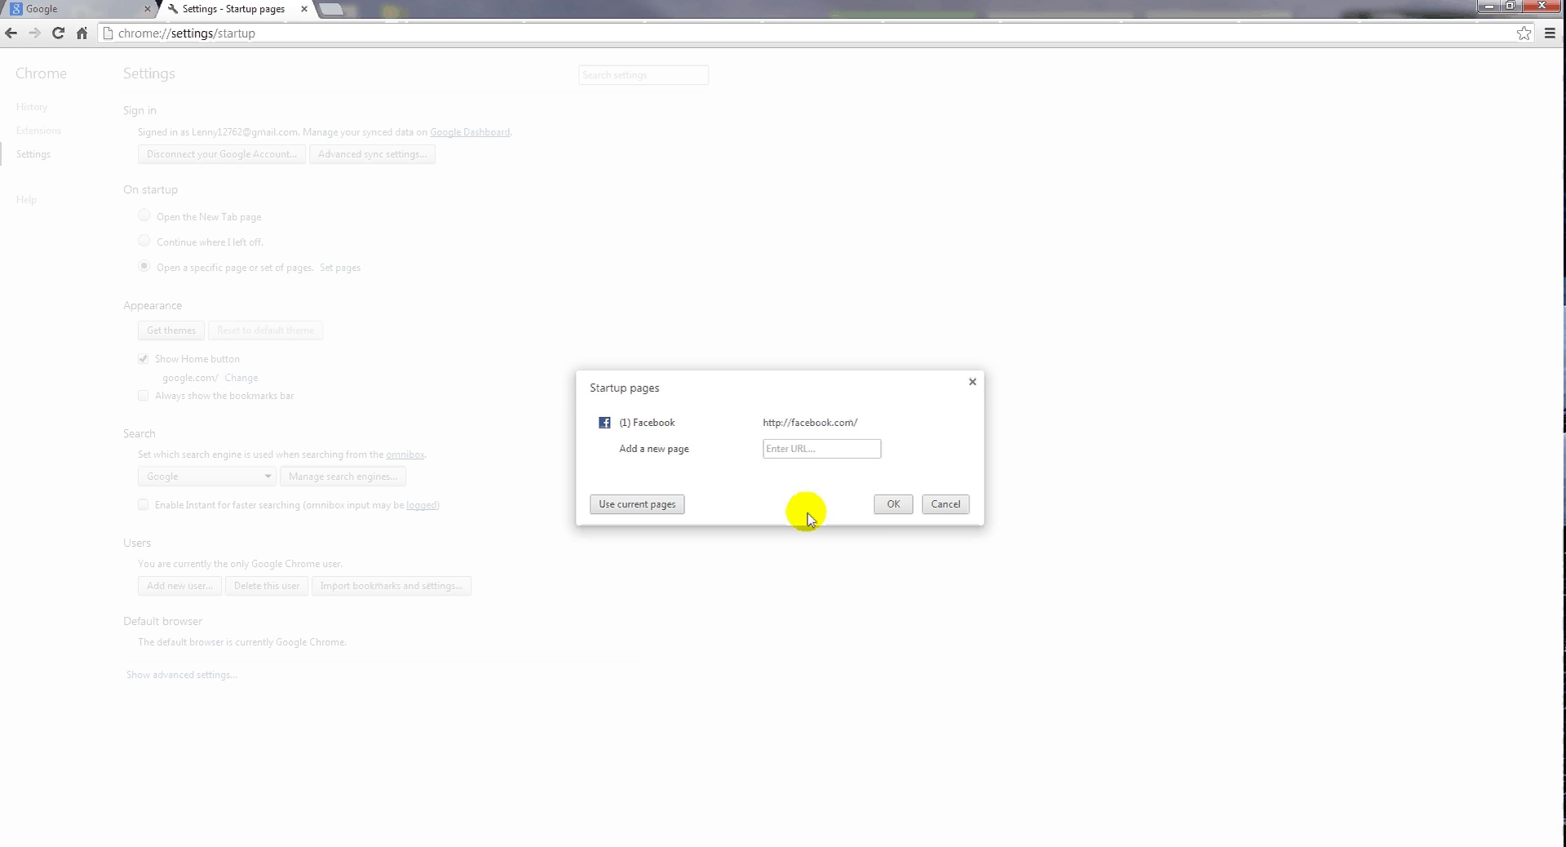
click(894, 503)
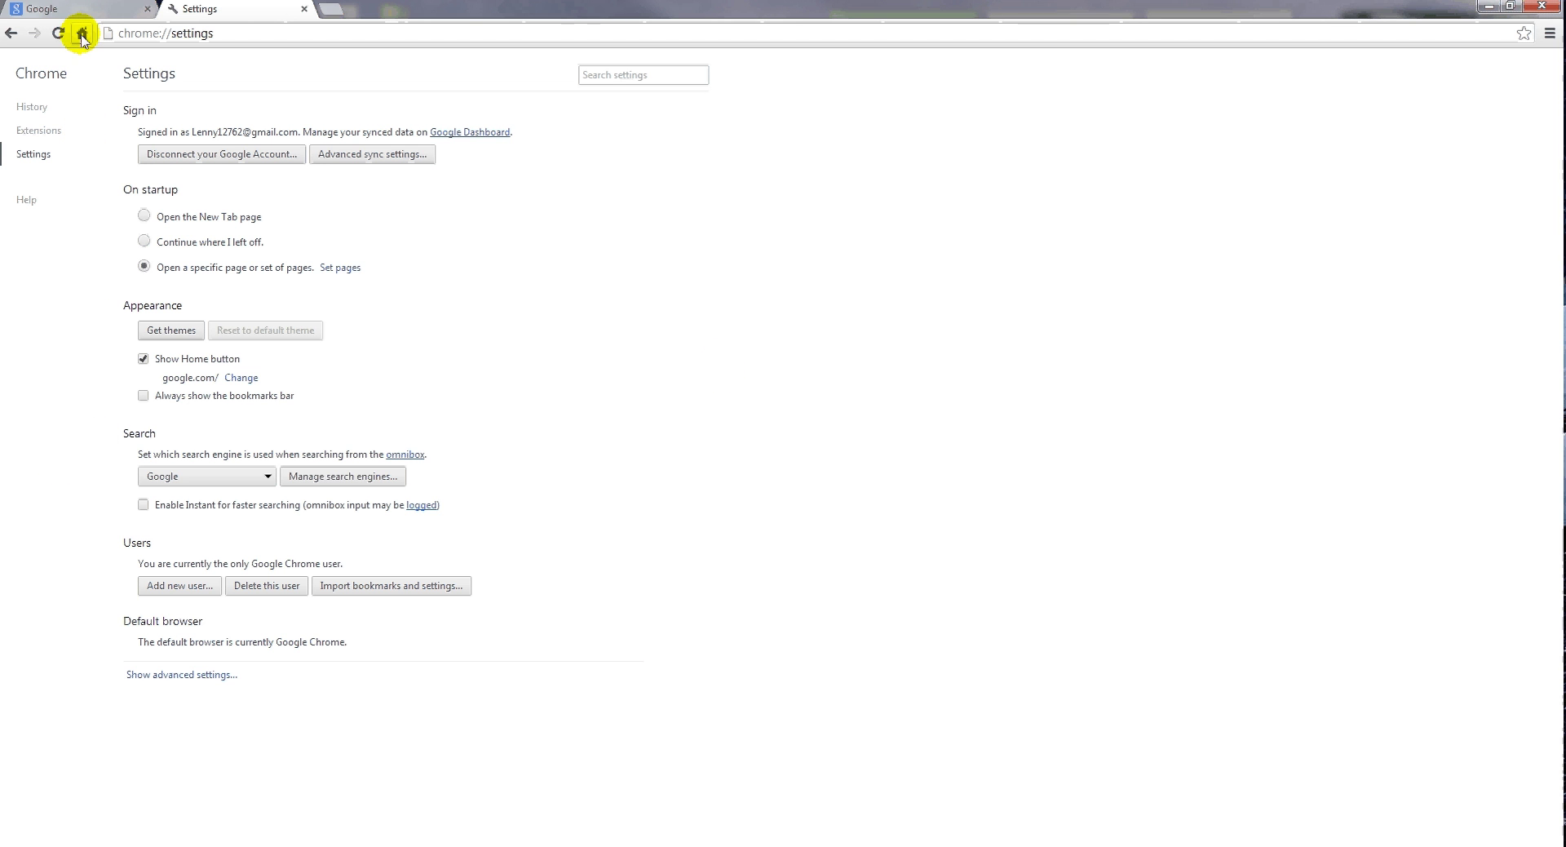
Turn the Home button's display off and back on in the appearance settings
click(143, 359)
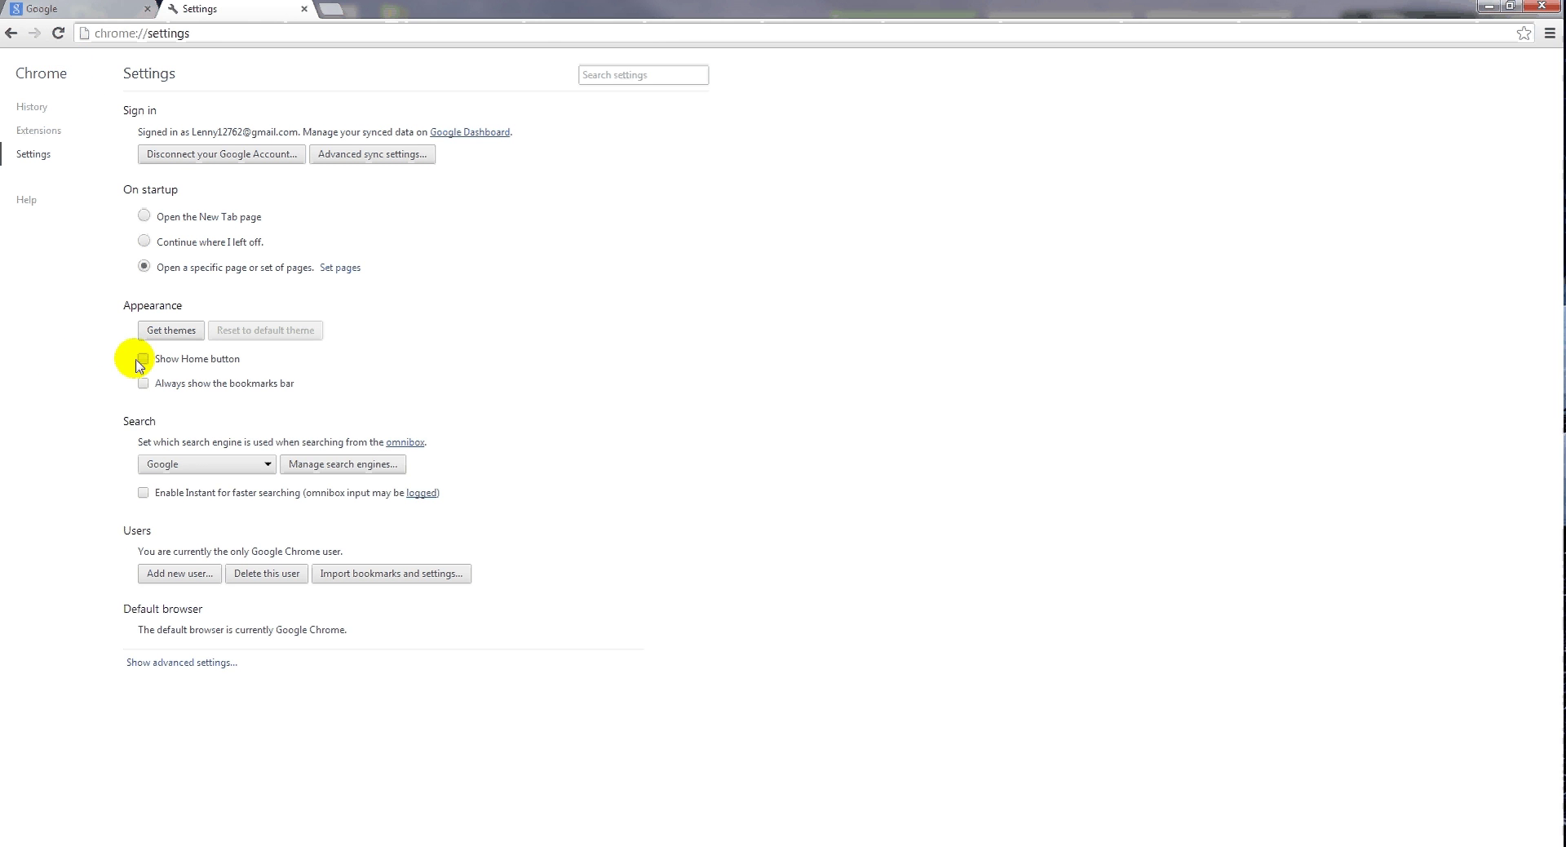
click(142, 360)
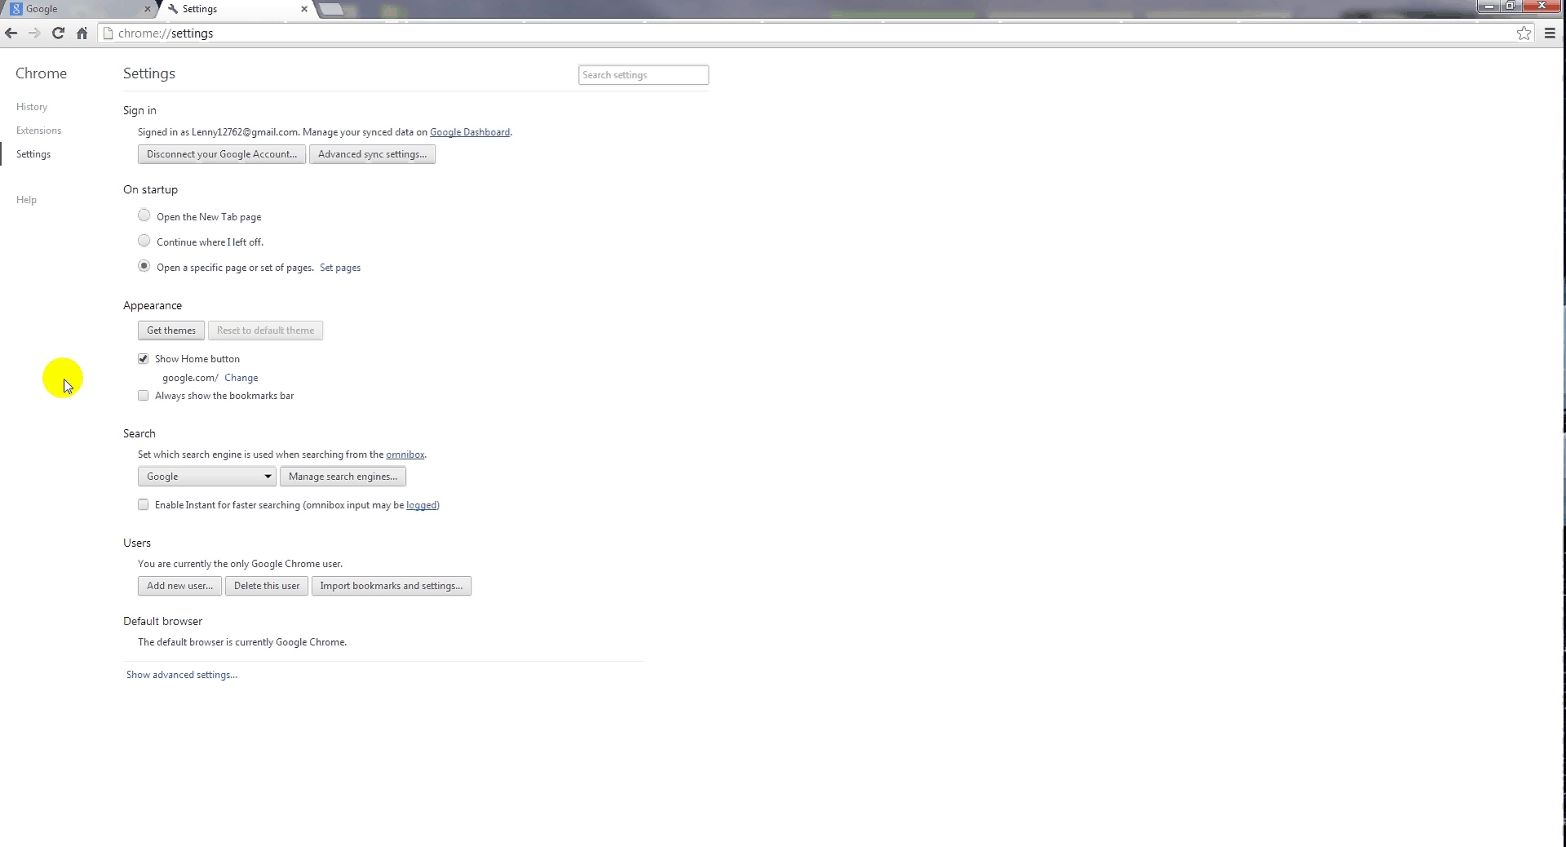
Review the page assigned to the Home button, accept it as it is, and close the settings
click(240, 378)
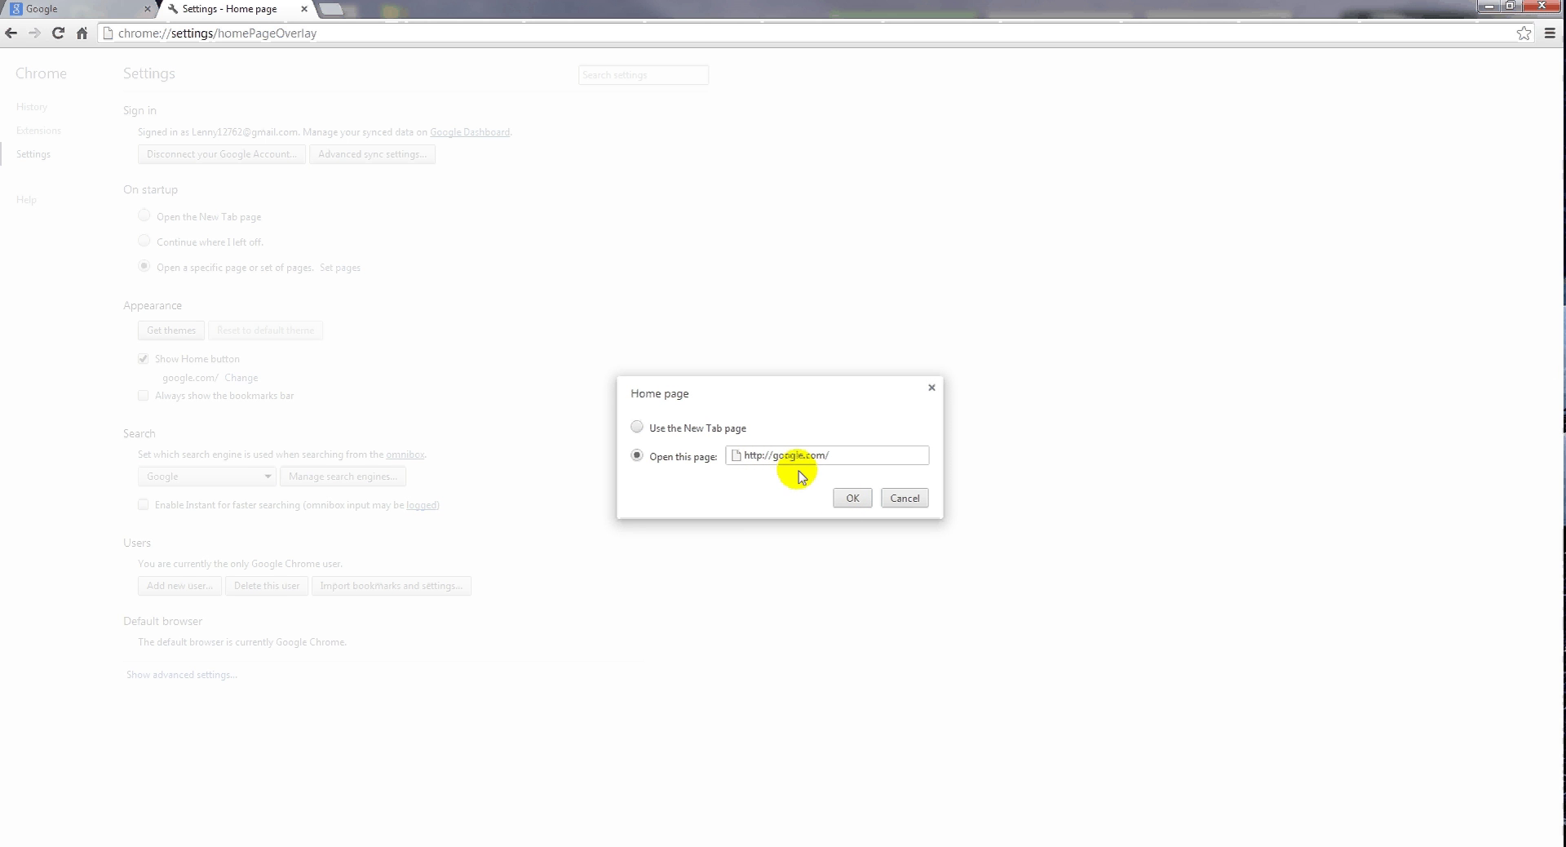
click(852, 500)
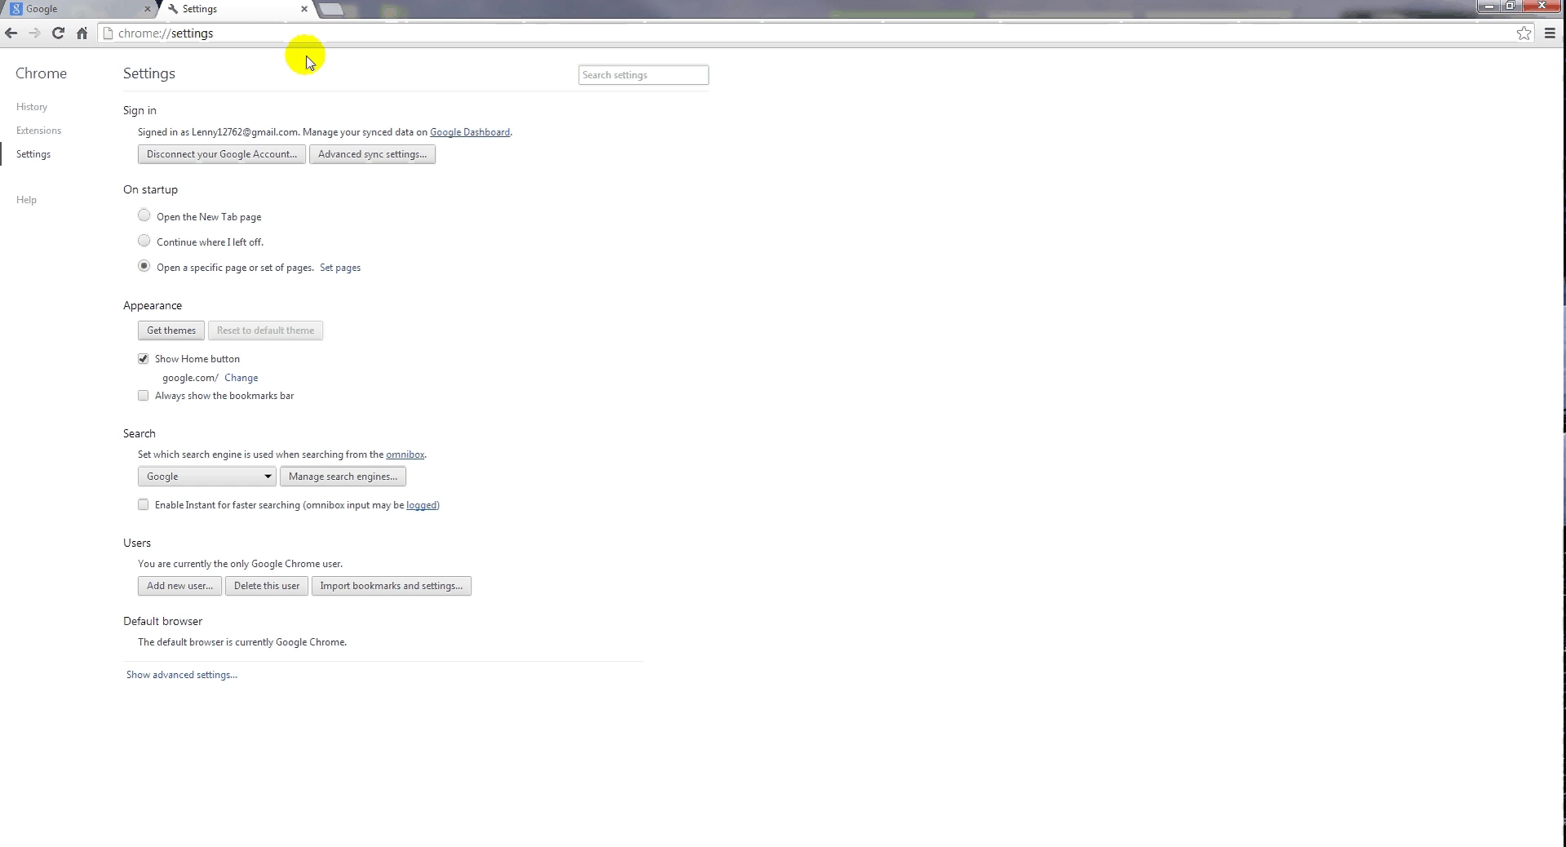
click(303, 10)
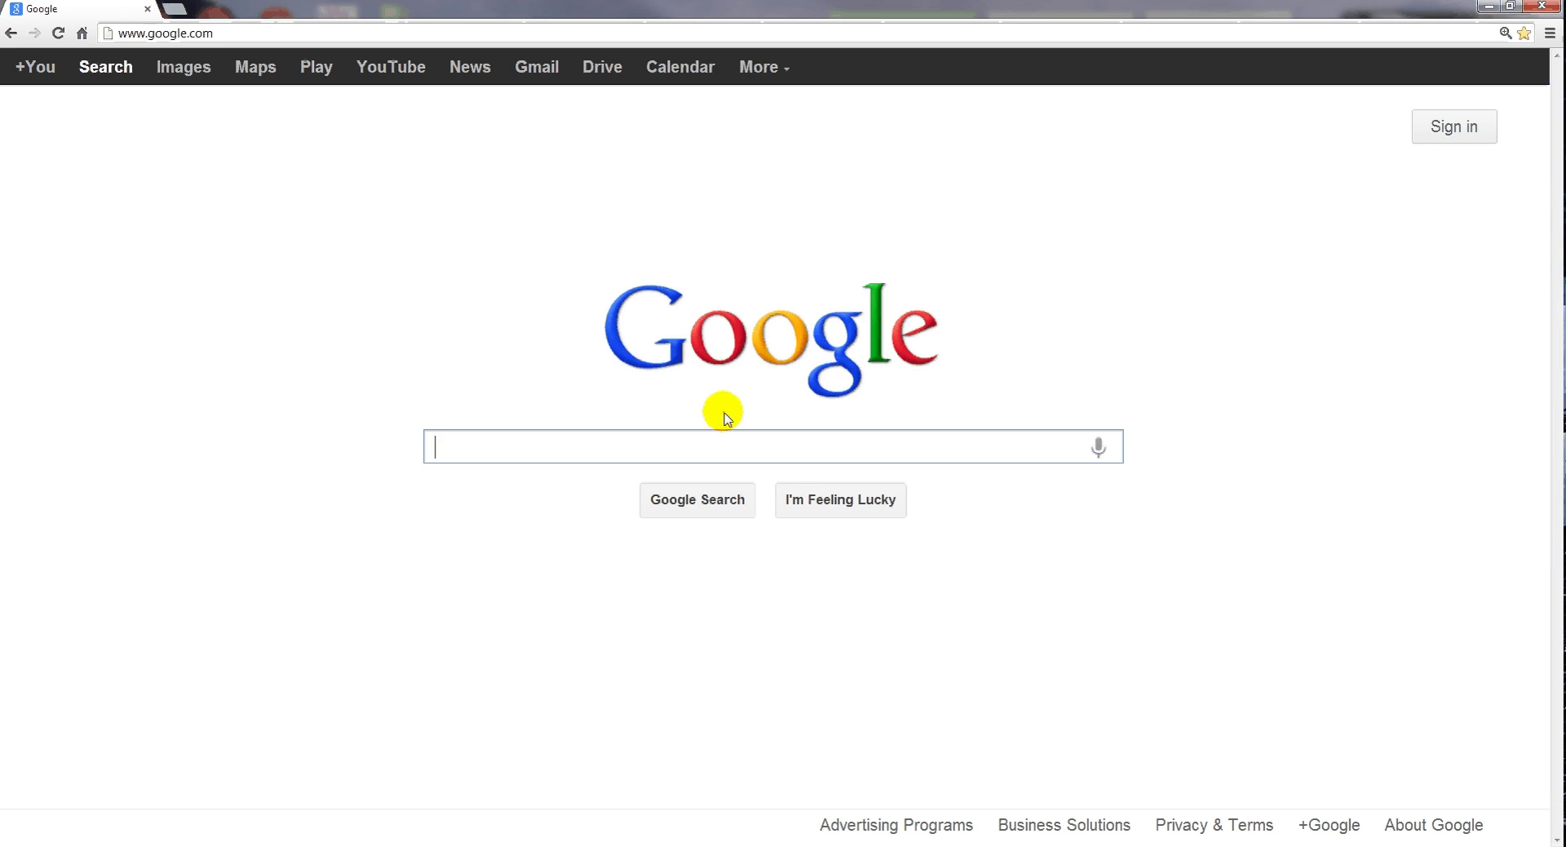
Open the Extensions page and go to its Chrome Web Store extensions gallery
click(1549, 32)
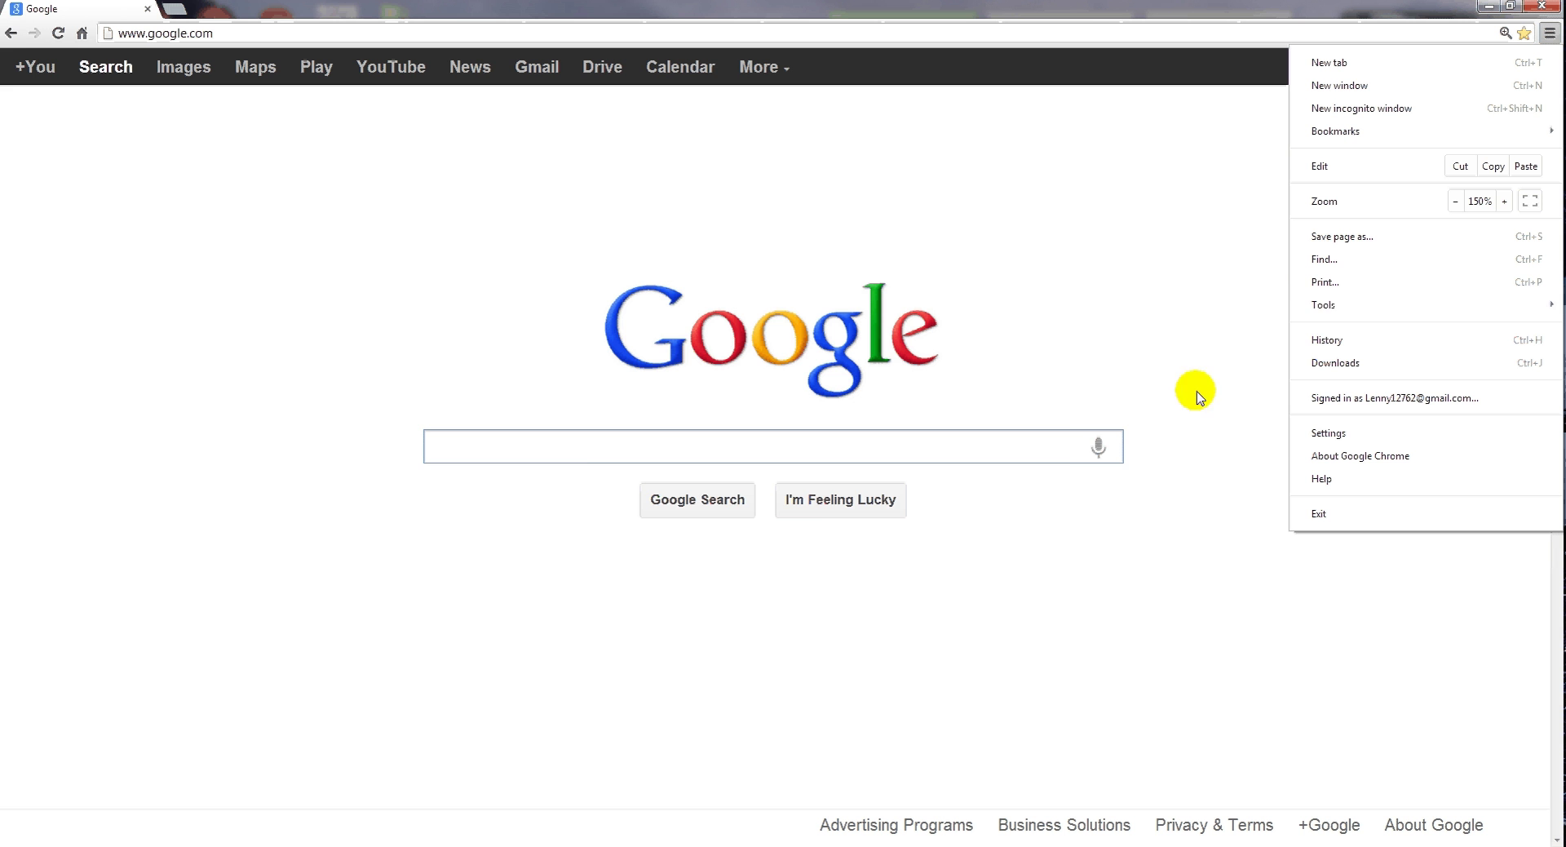
mouse_move(1323, 310)
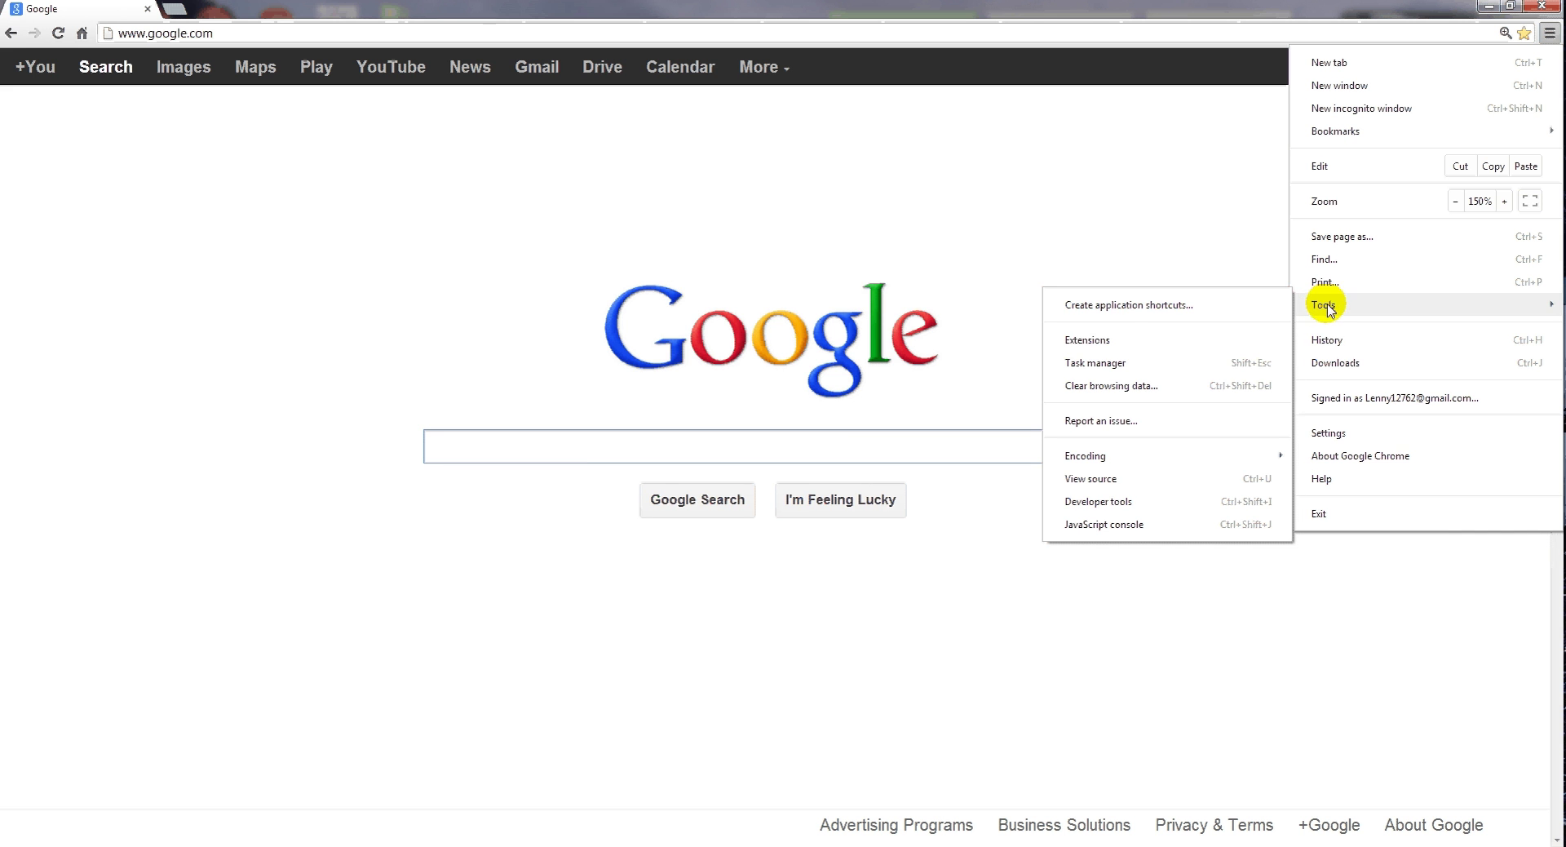
click(1087, 341)
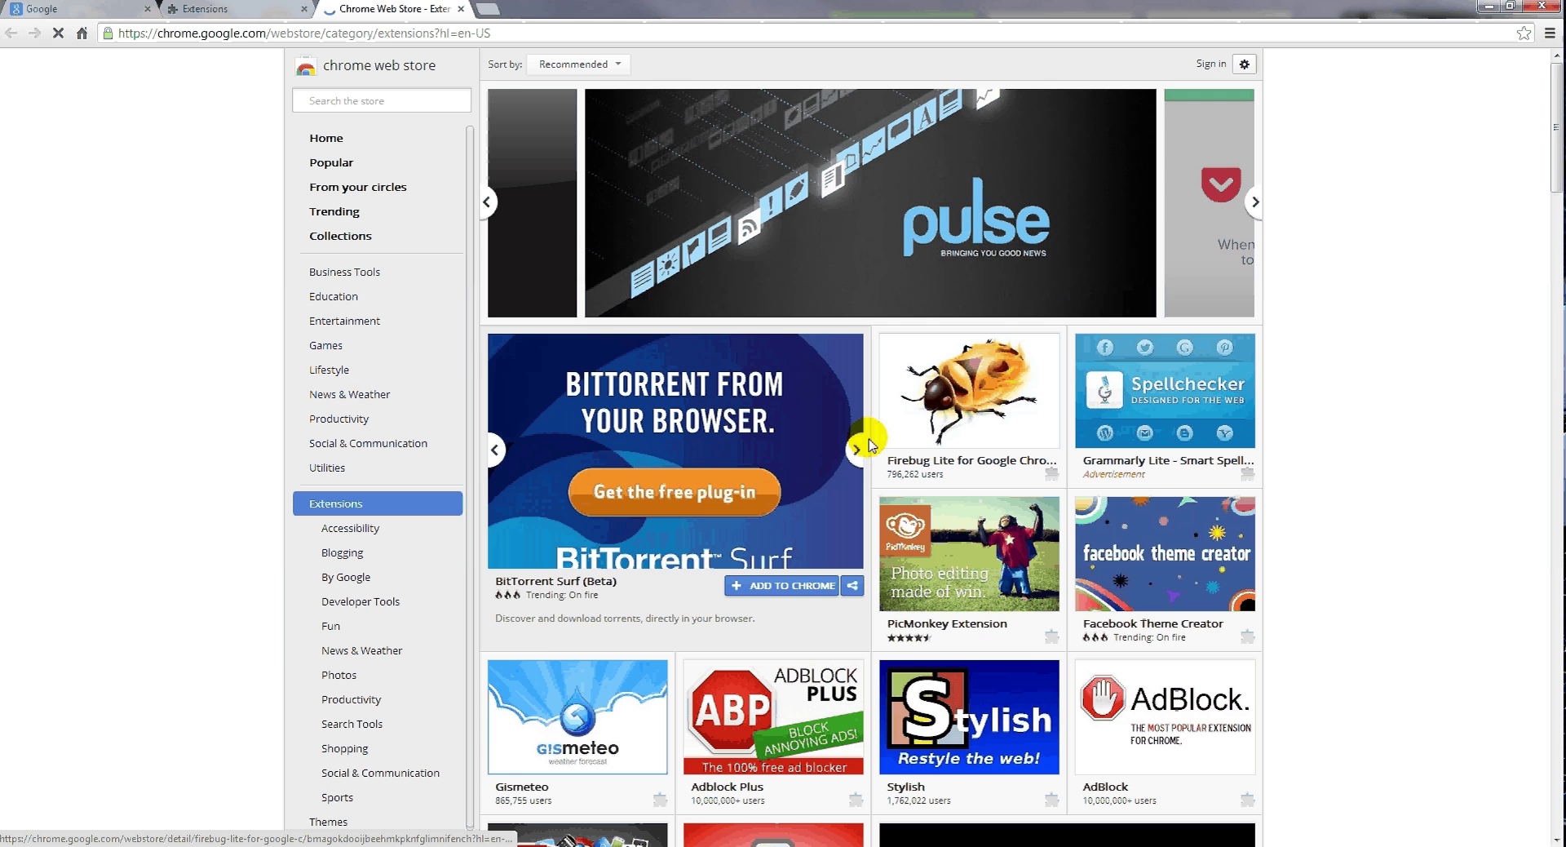
Browse the recommended extensions in the Chrome Web Store, and close the store and Extensions pages
scroll(812, 465, down, 8)
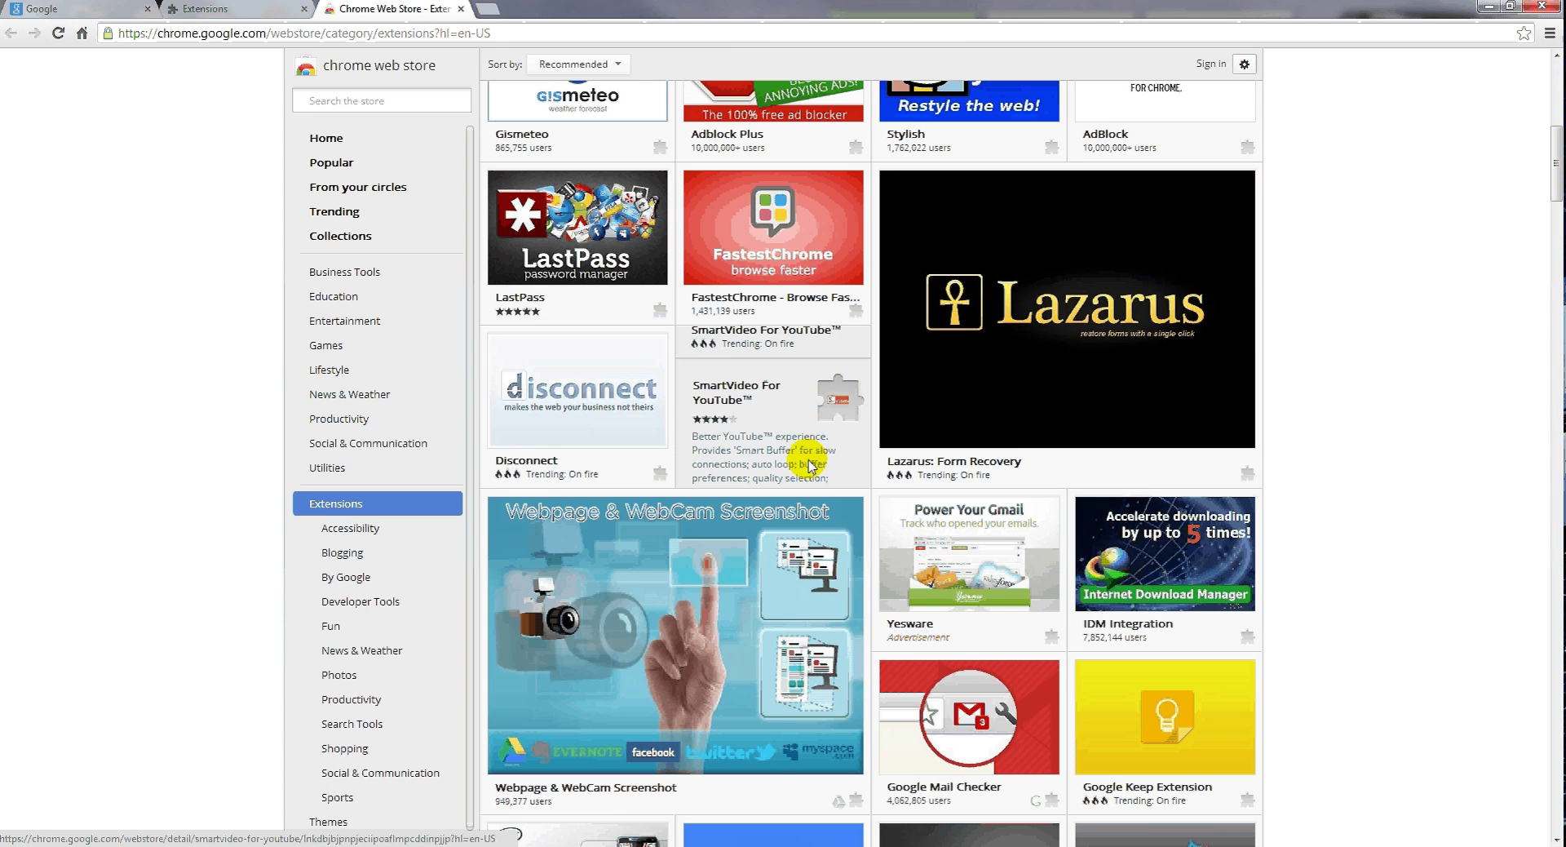
scroll(792, 472, down, 8)
scroll(783, 474, down, 5)
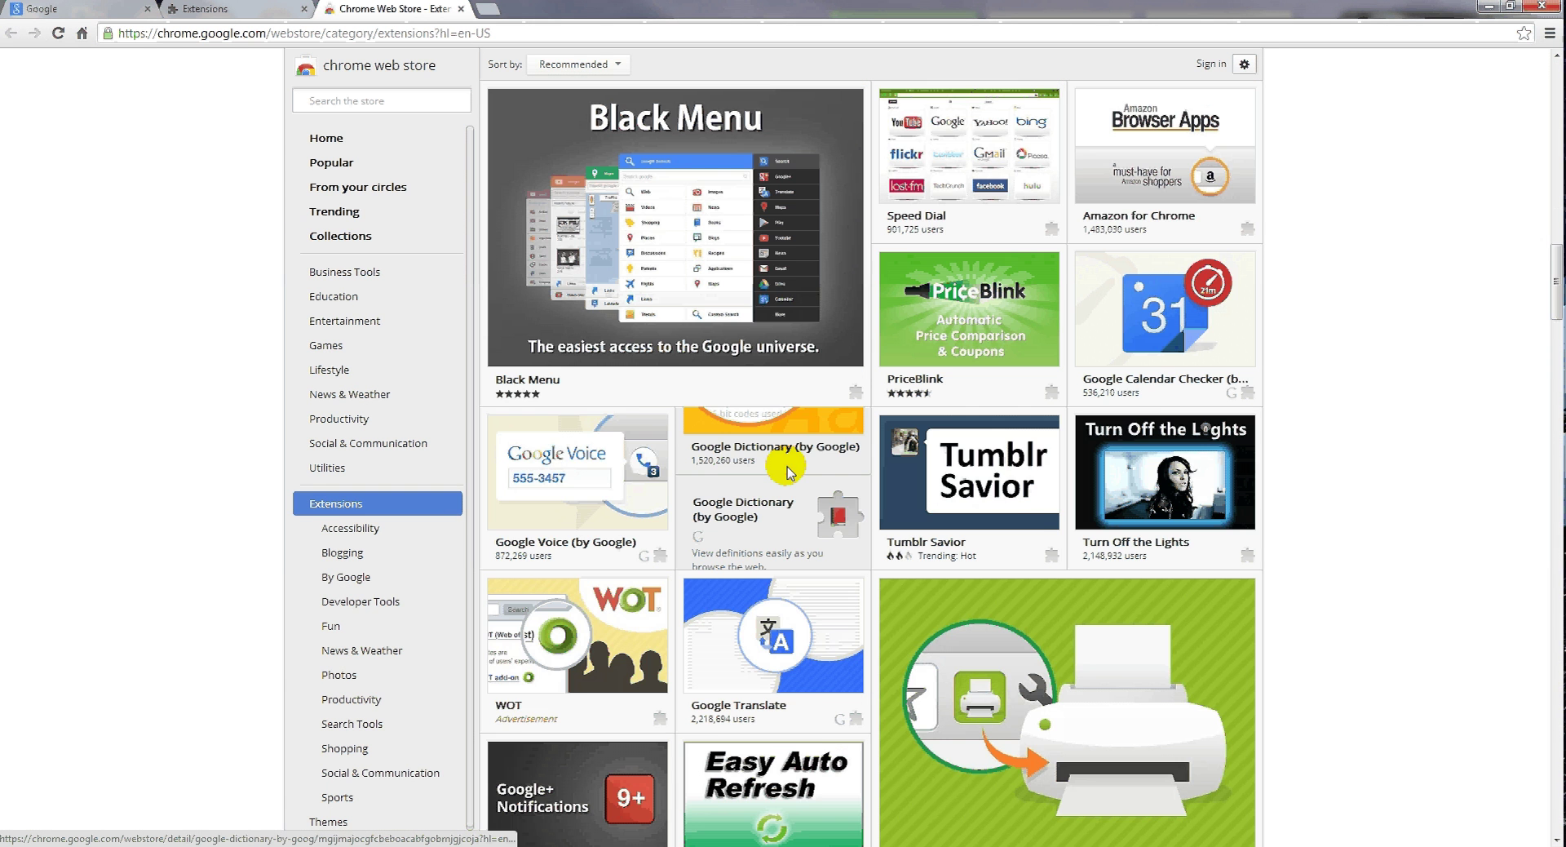
scroll(787, 472, down, 8)
scroll(832, 461, down, 8)
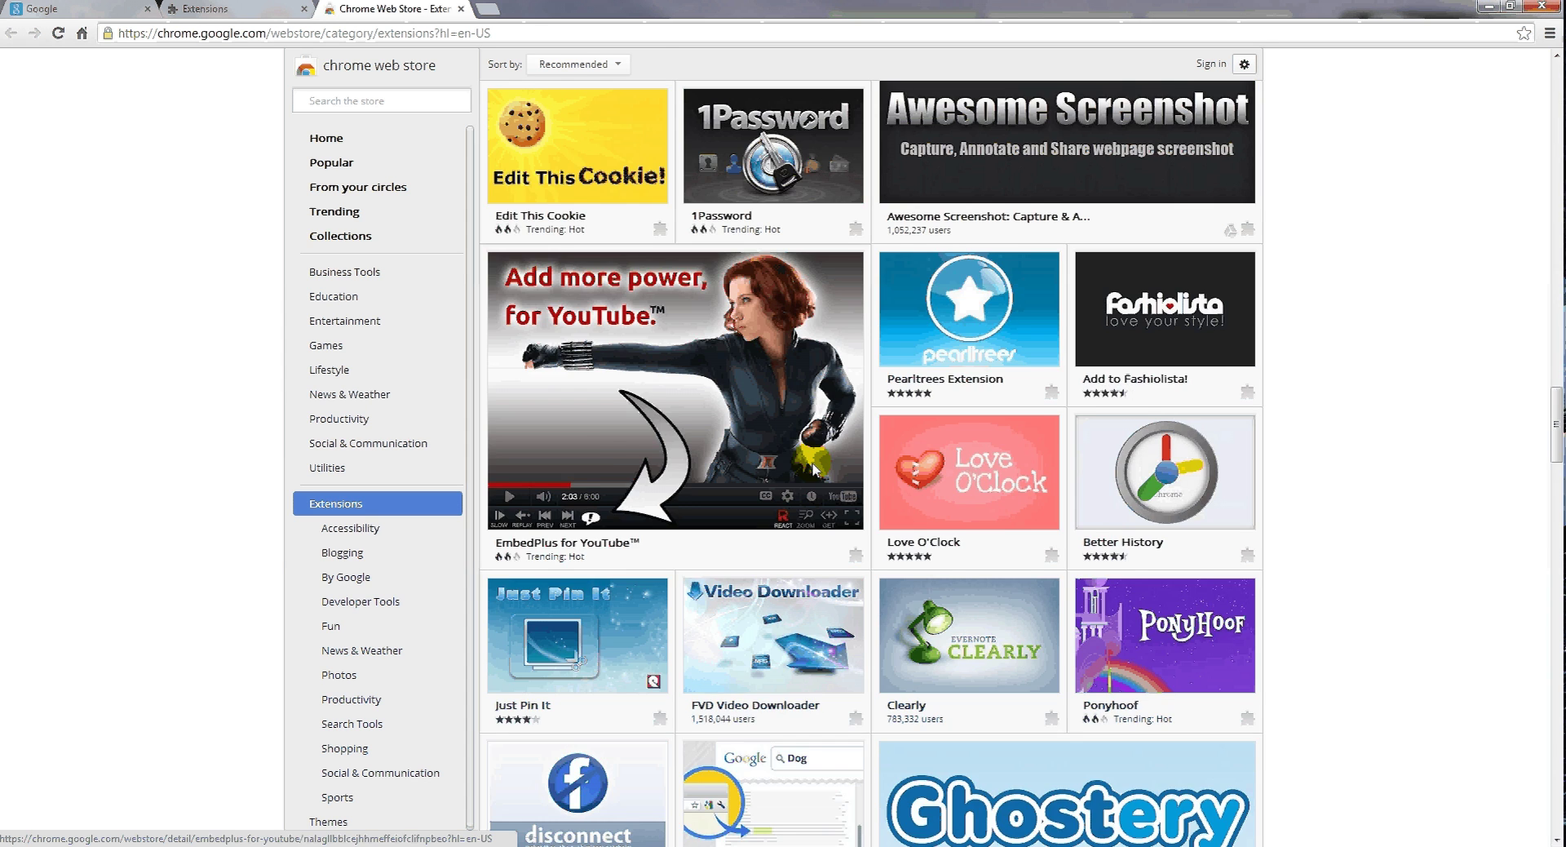
scroll(812, 465, down, 9)
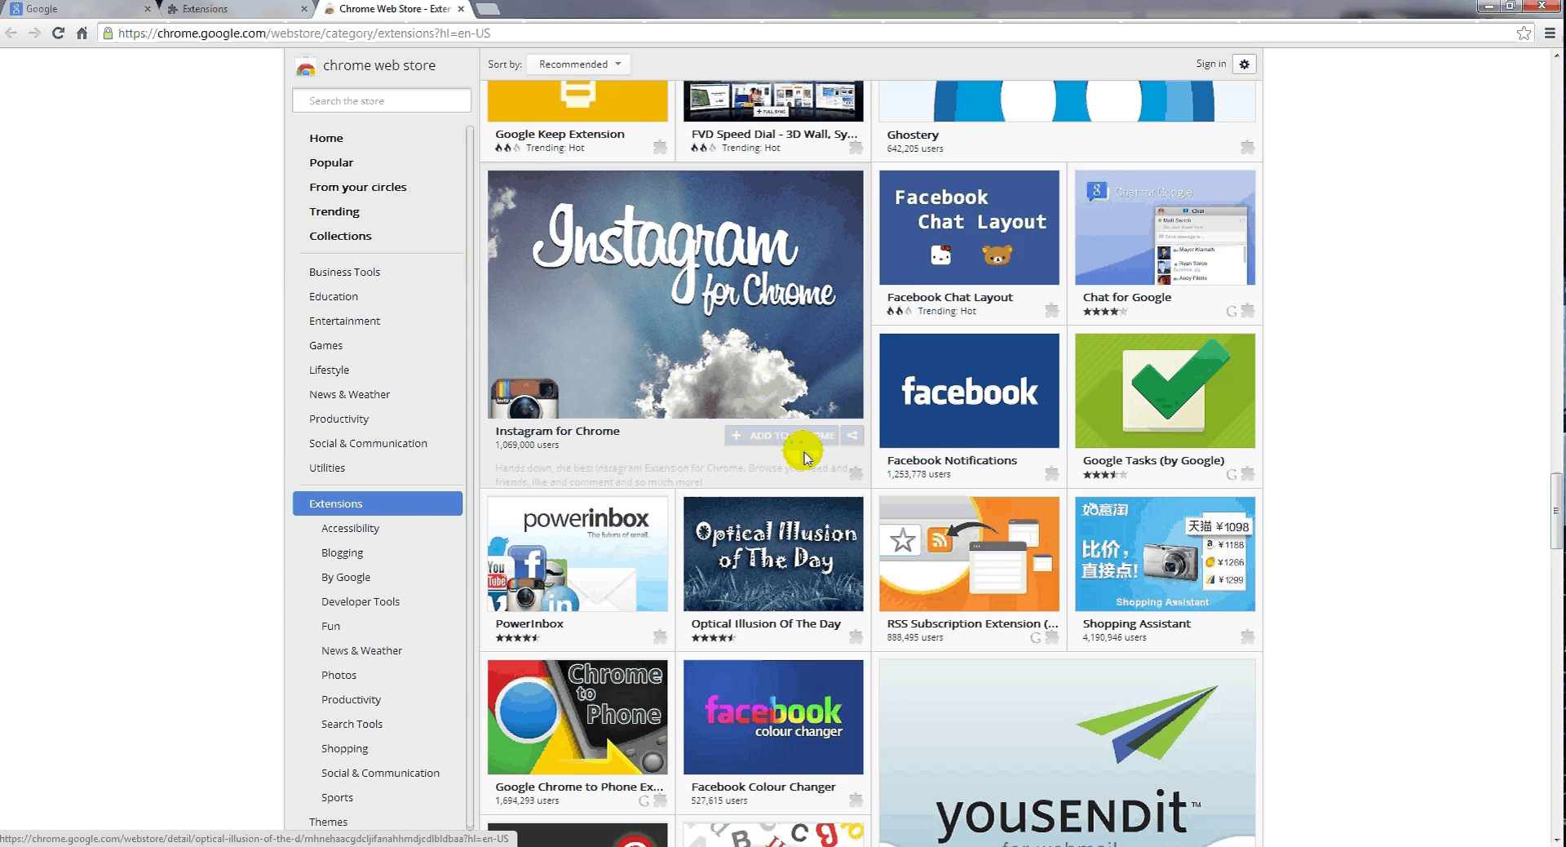
scroll(788, 460, down, 8)
scroll(767, 456, down, 4)
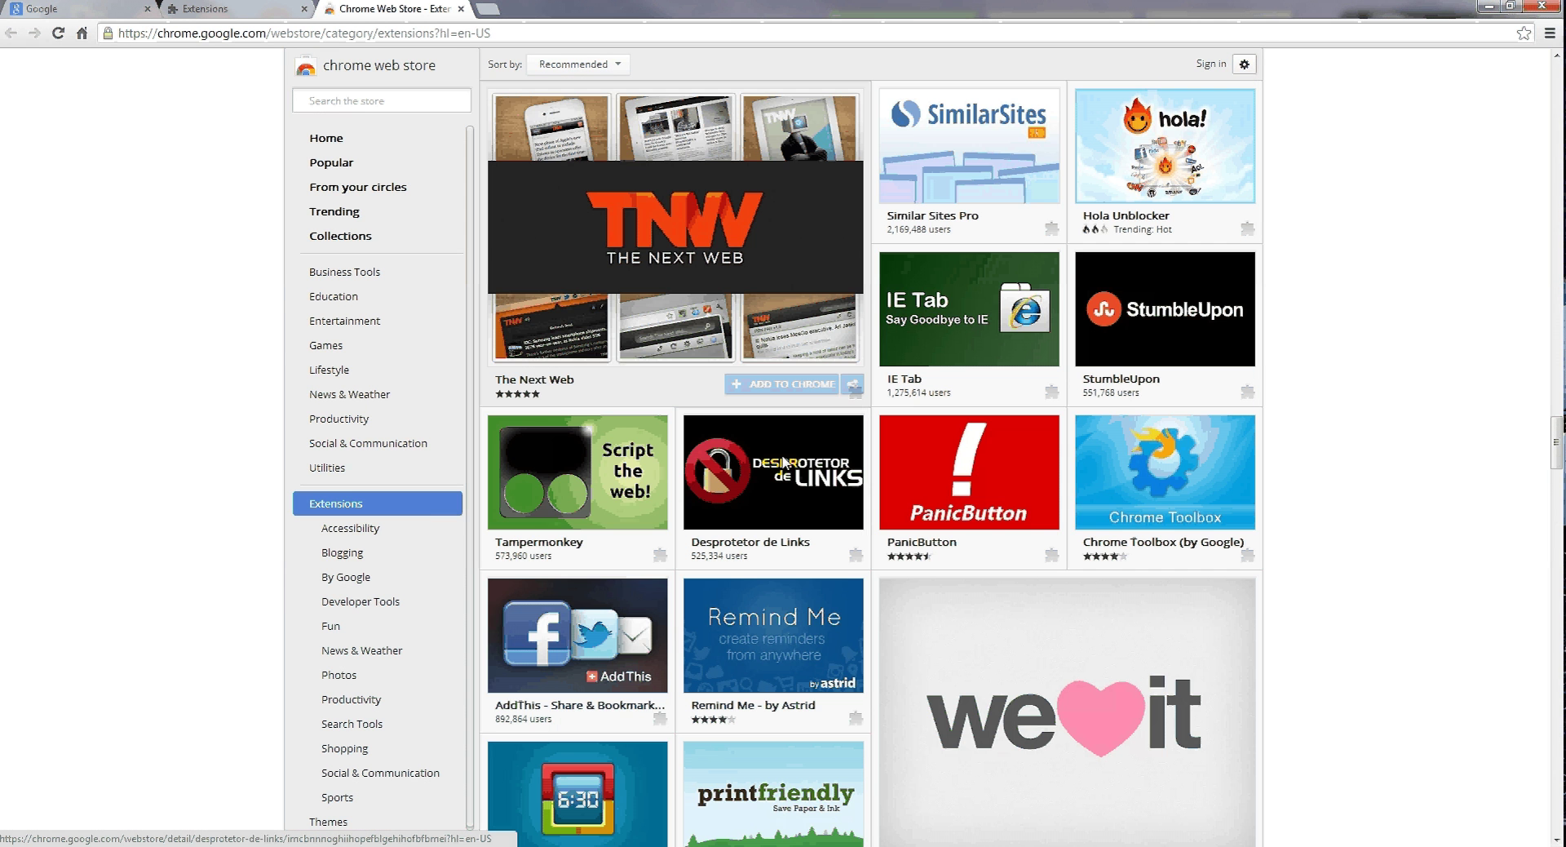
scroll(789, 447, down, 6)
scroll(790, 447, down, 4)
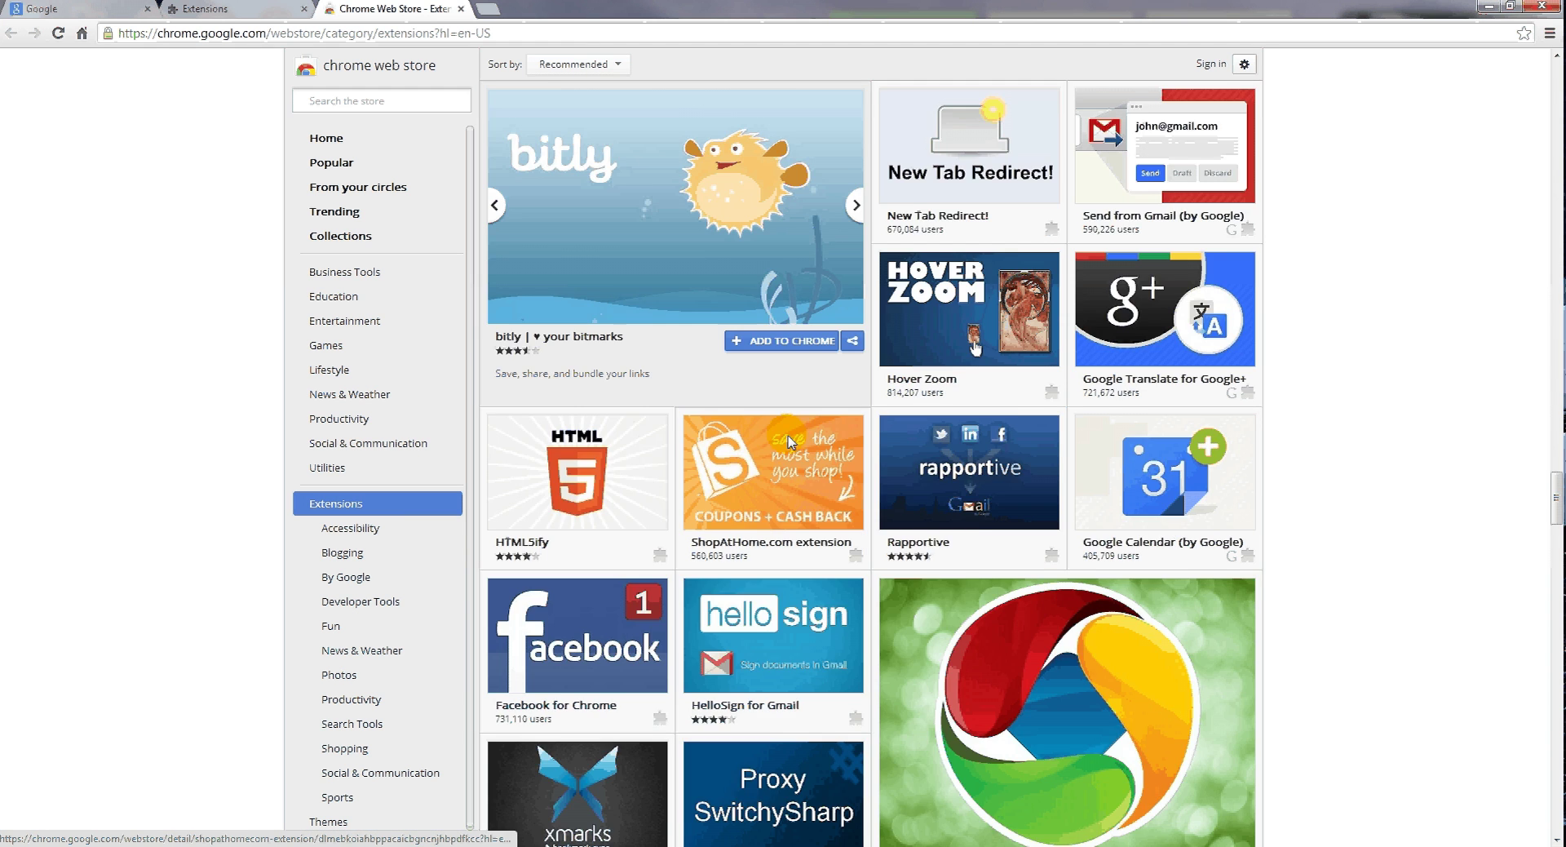
scroll(767, 447, down, 5)
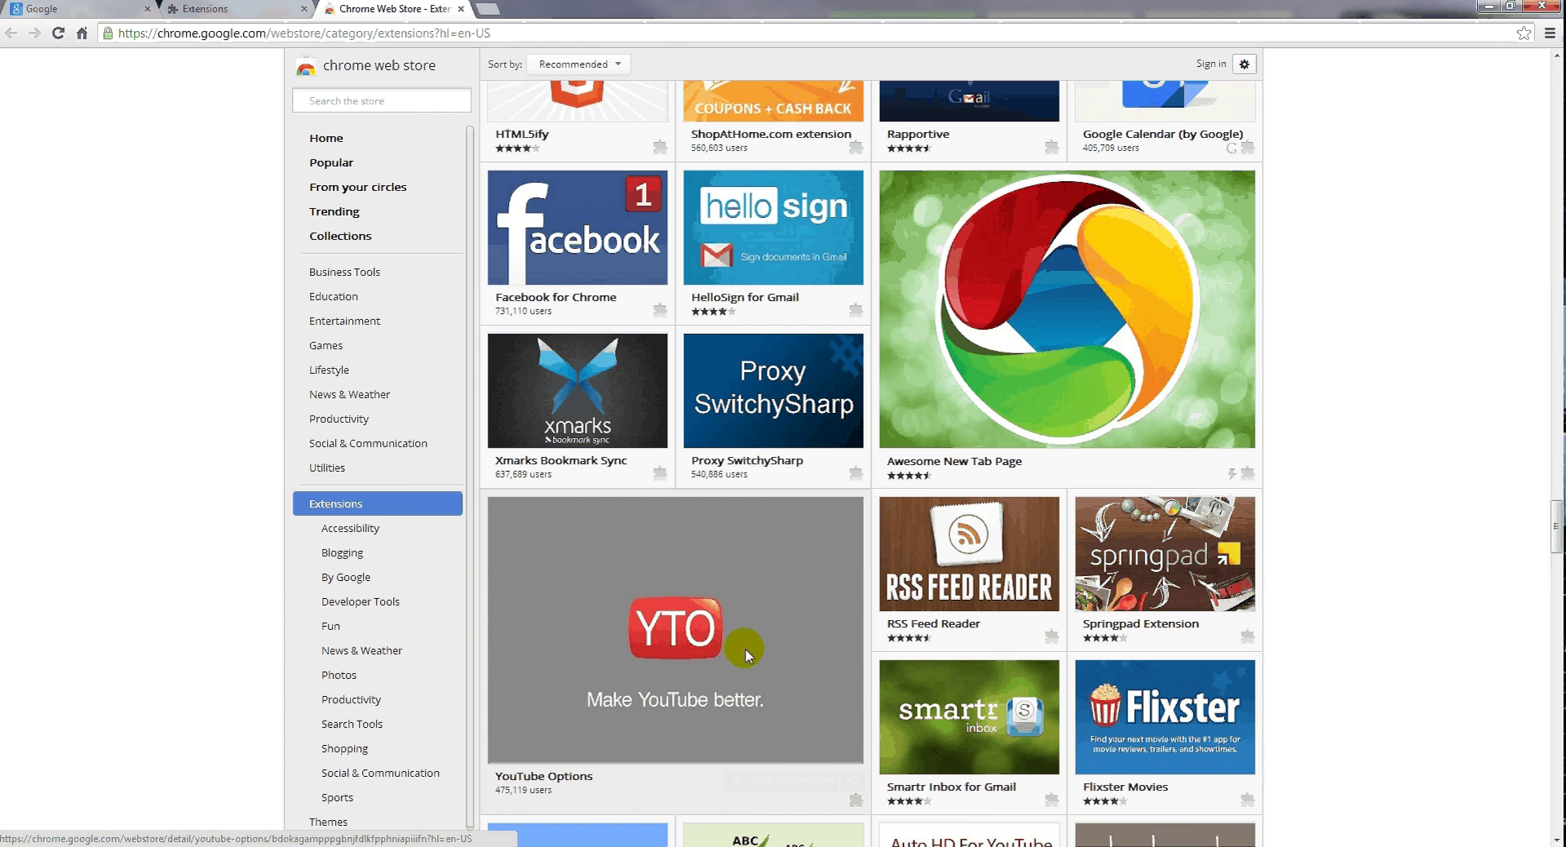
scroll(746, 648, down, 4)
scroll(790, 530, down, 8)
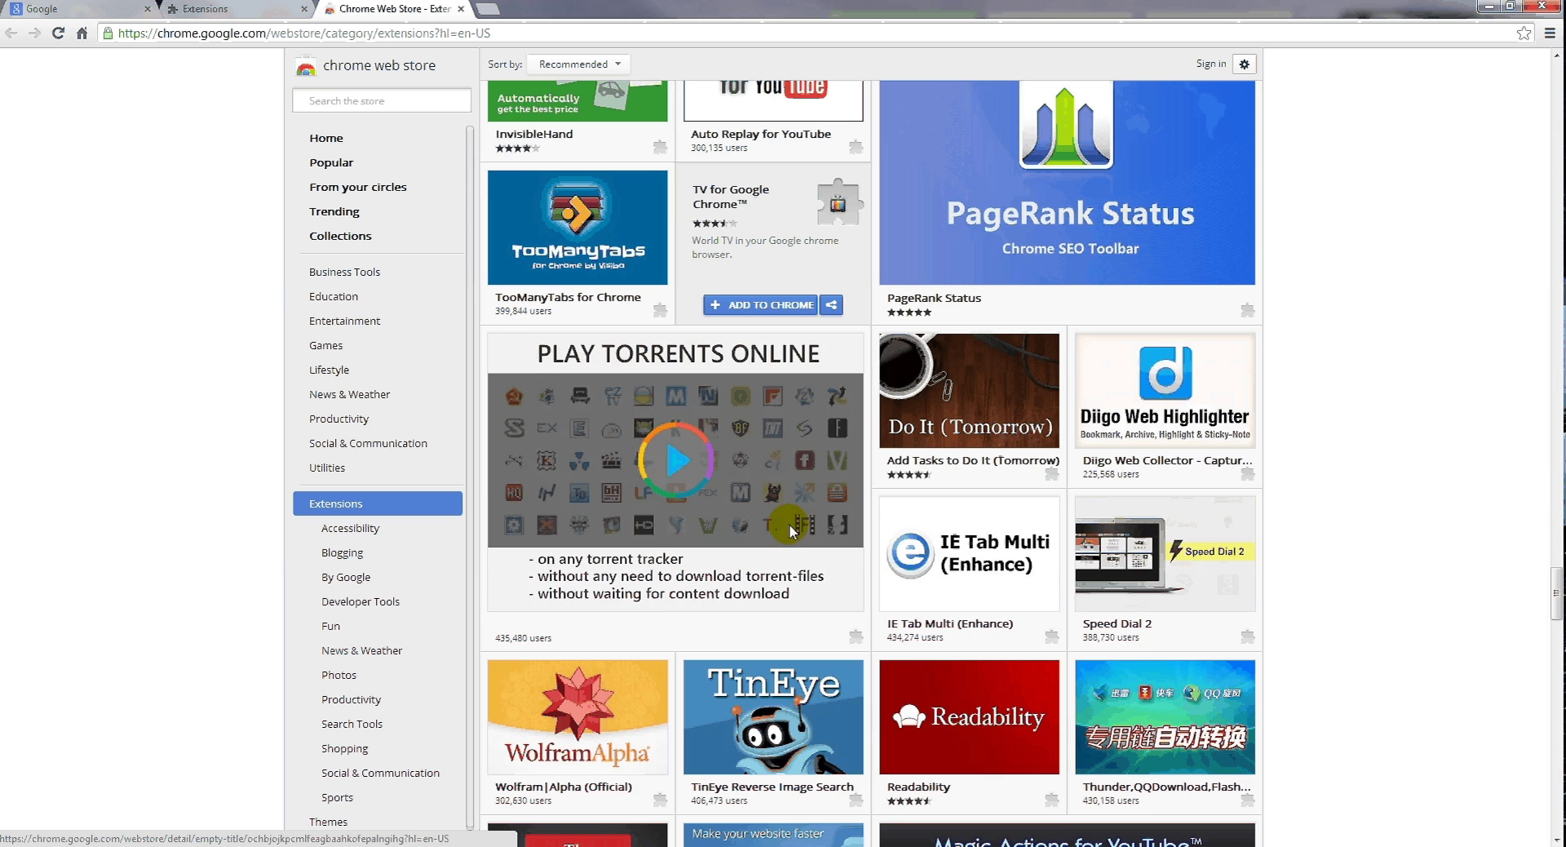
scroll(790, 528, down, 4)
scroll(775, 518, down, 4)
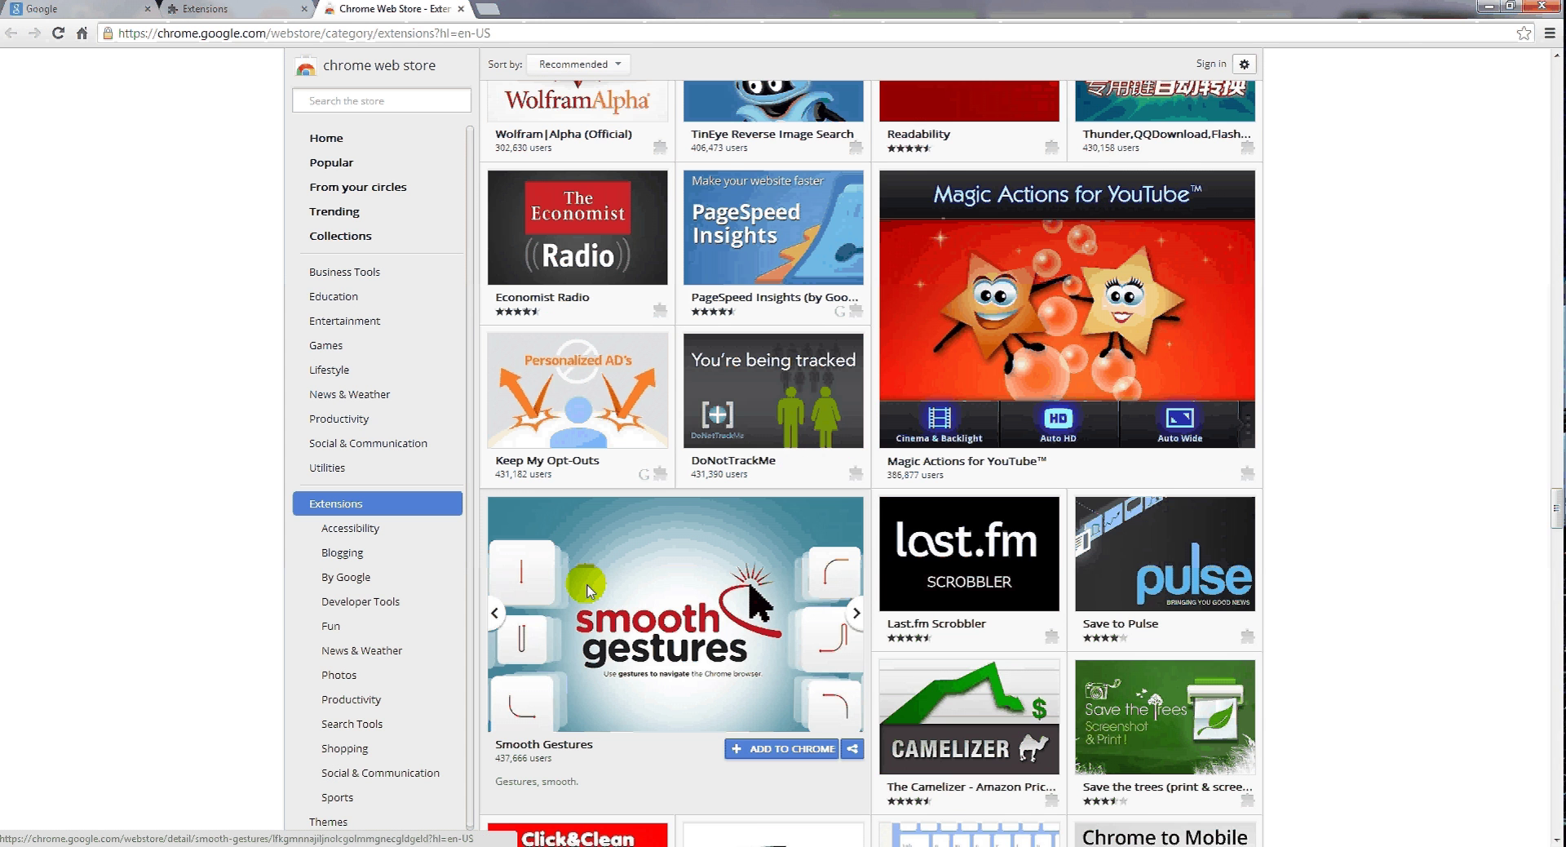
scroll(724, 532, down, 5)
scroll(730, 516, down, 5)
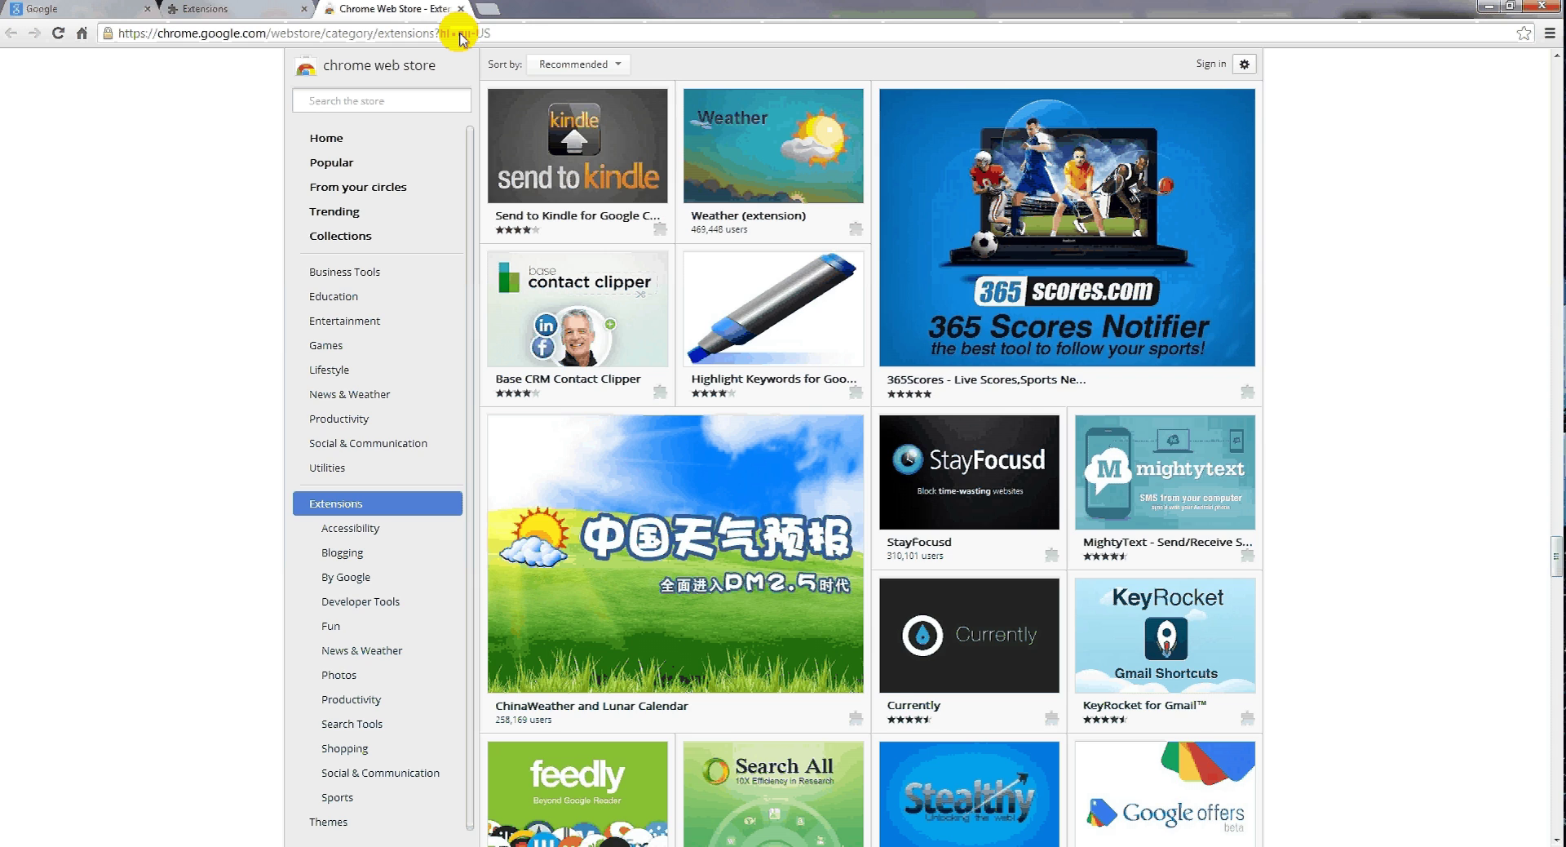
click(461, 9)
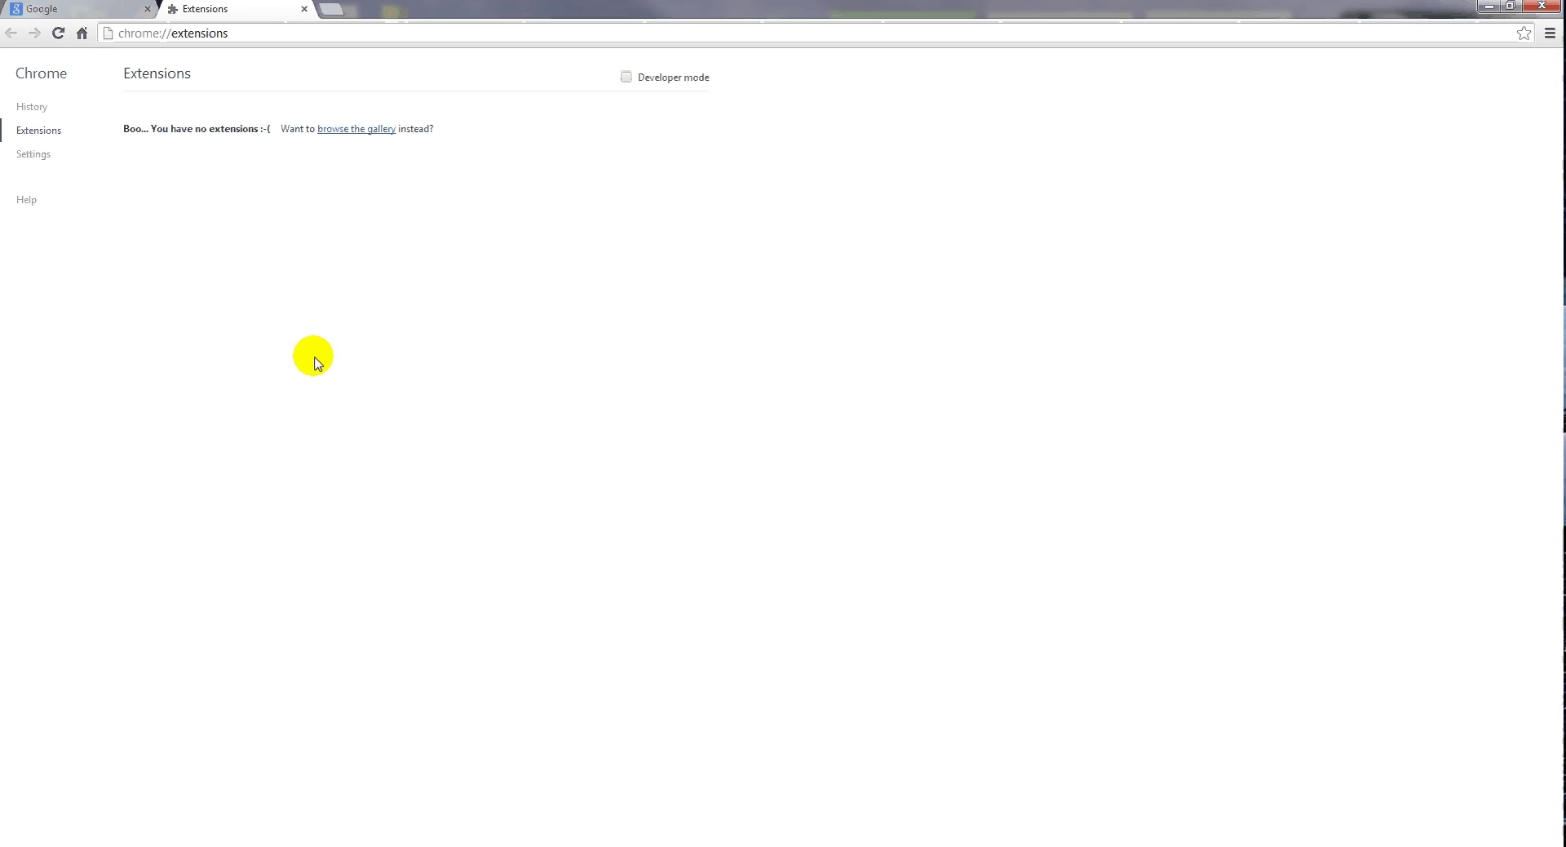
click(304, 10)
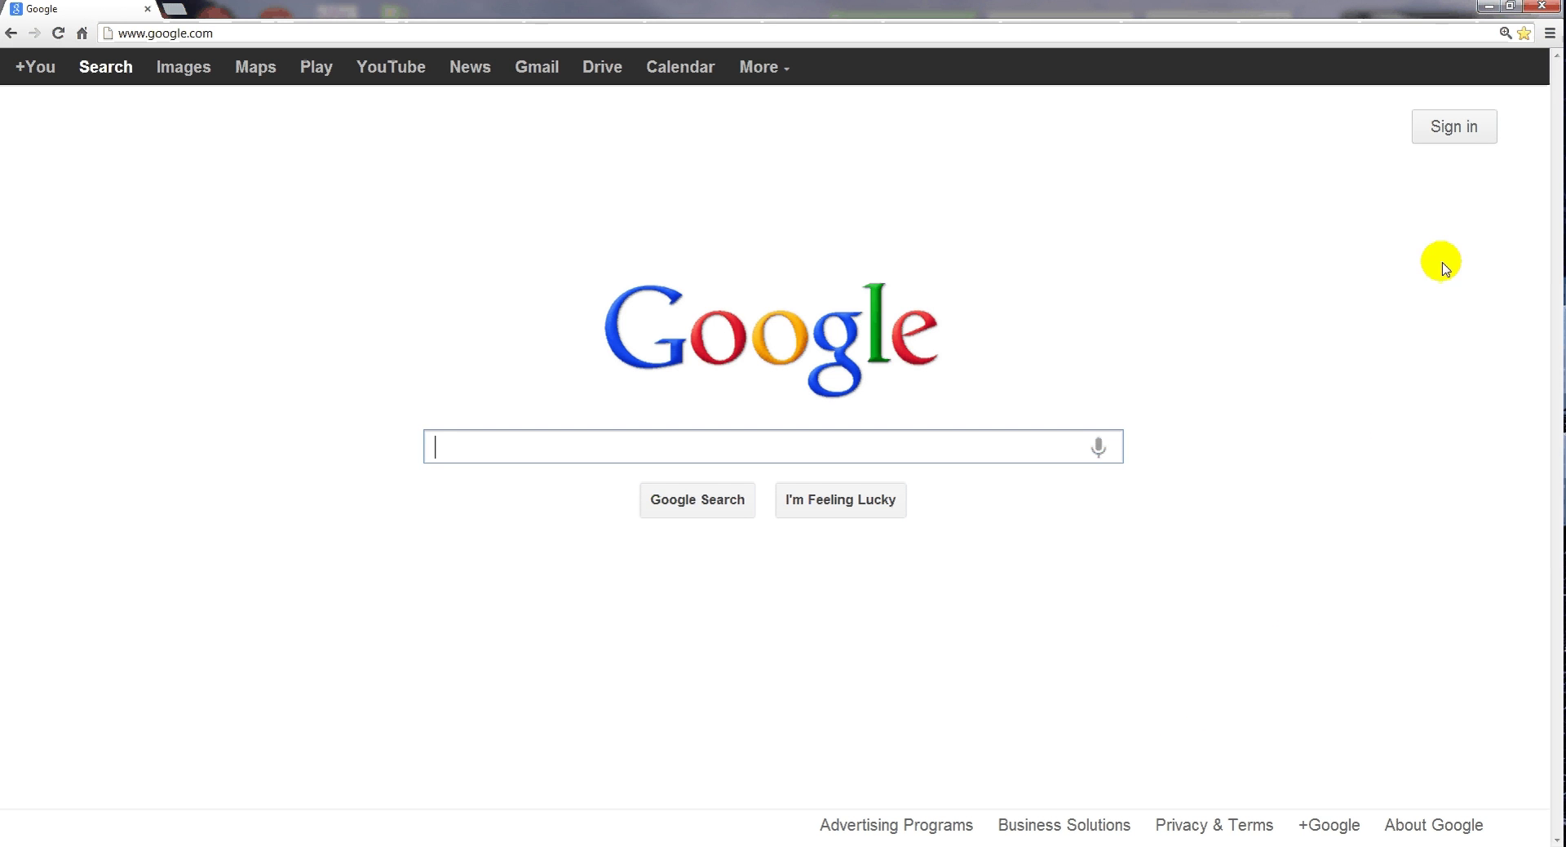
click(1550, 33)
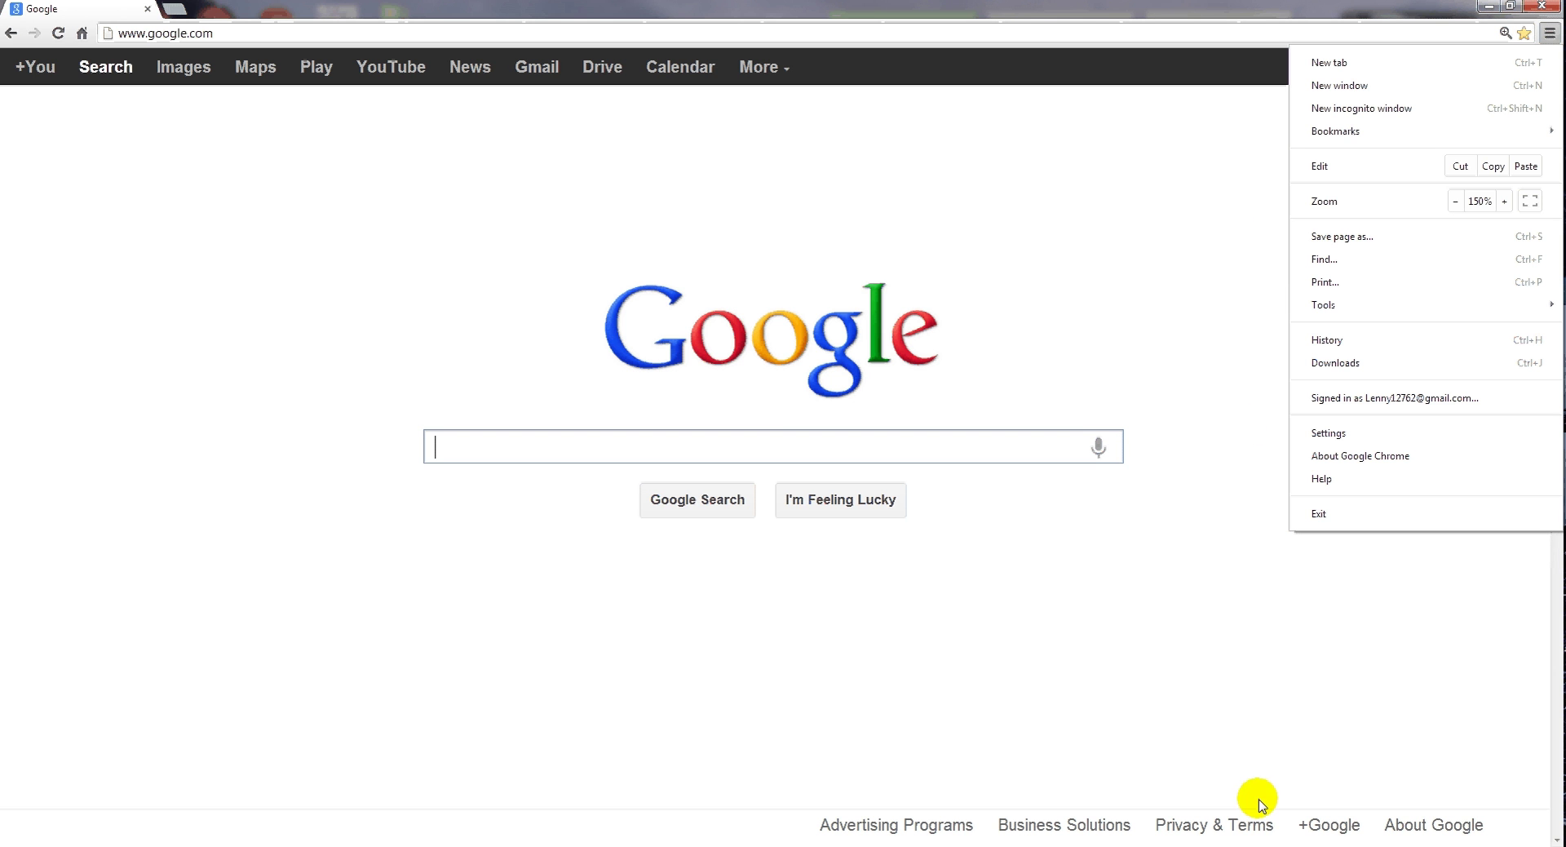
click(1248, 738)
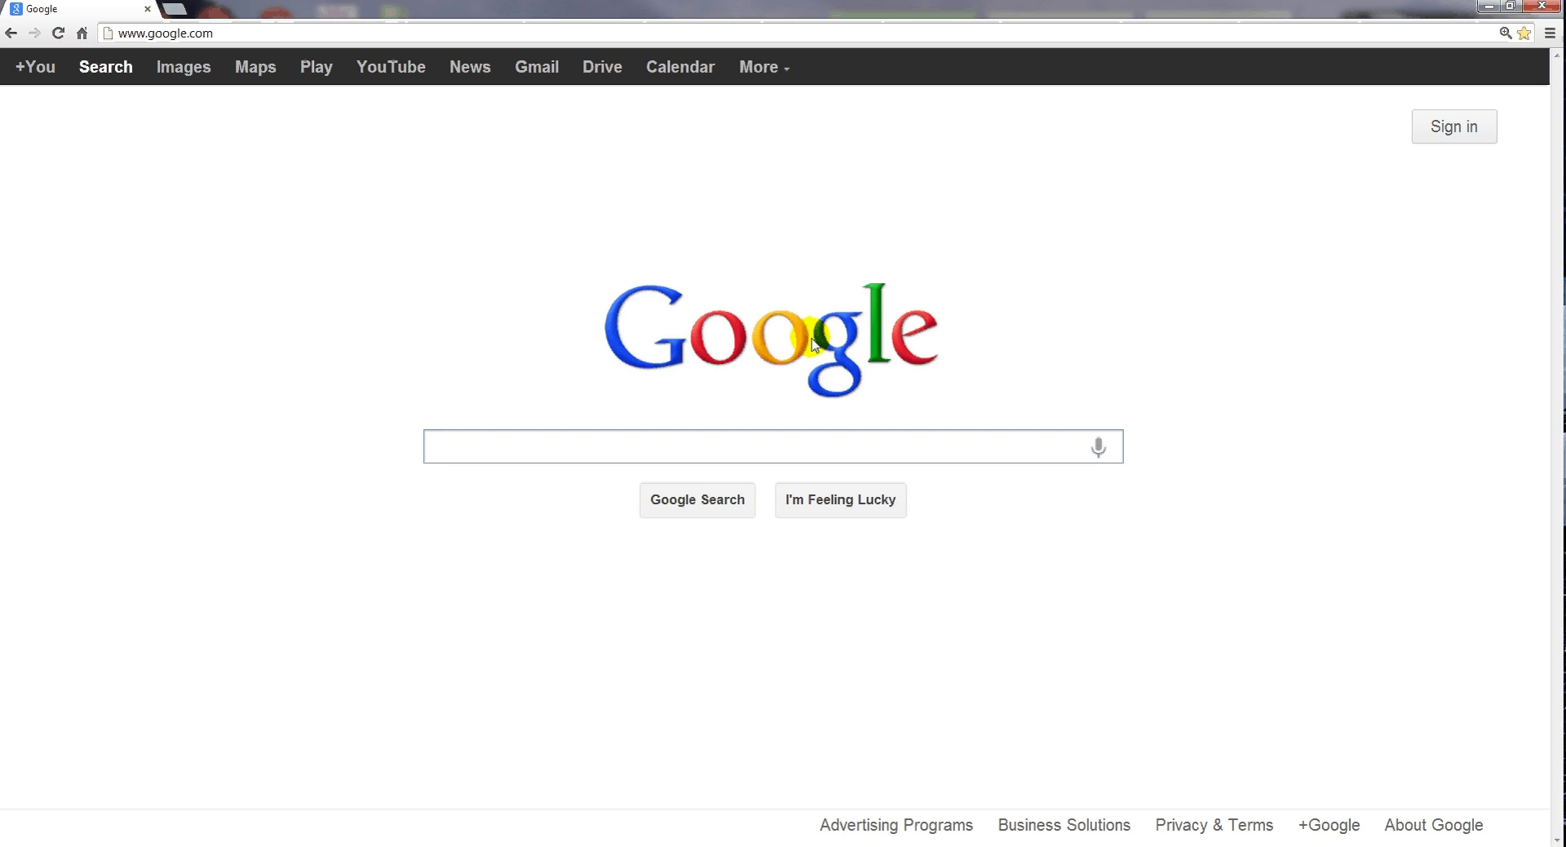
Review the name and folder of the Google page's existing bookmark and close its details
click(1525, 33)
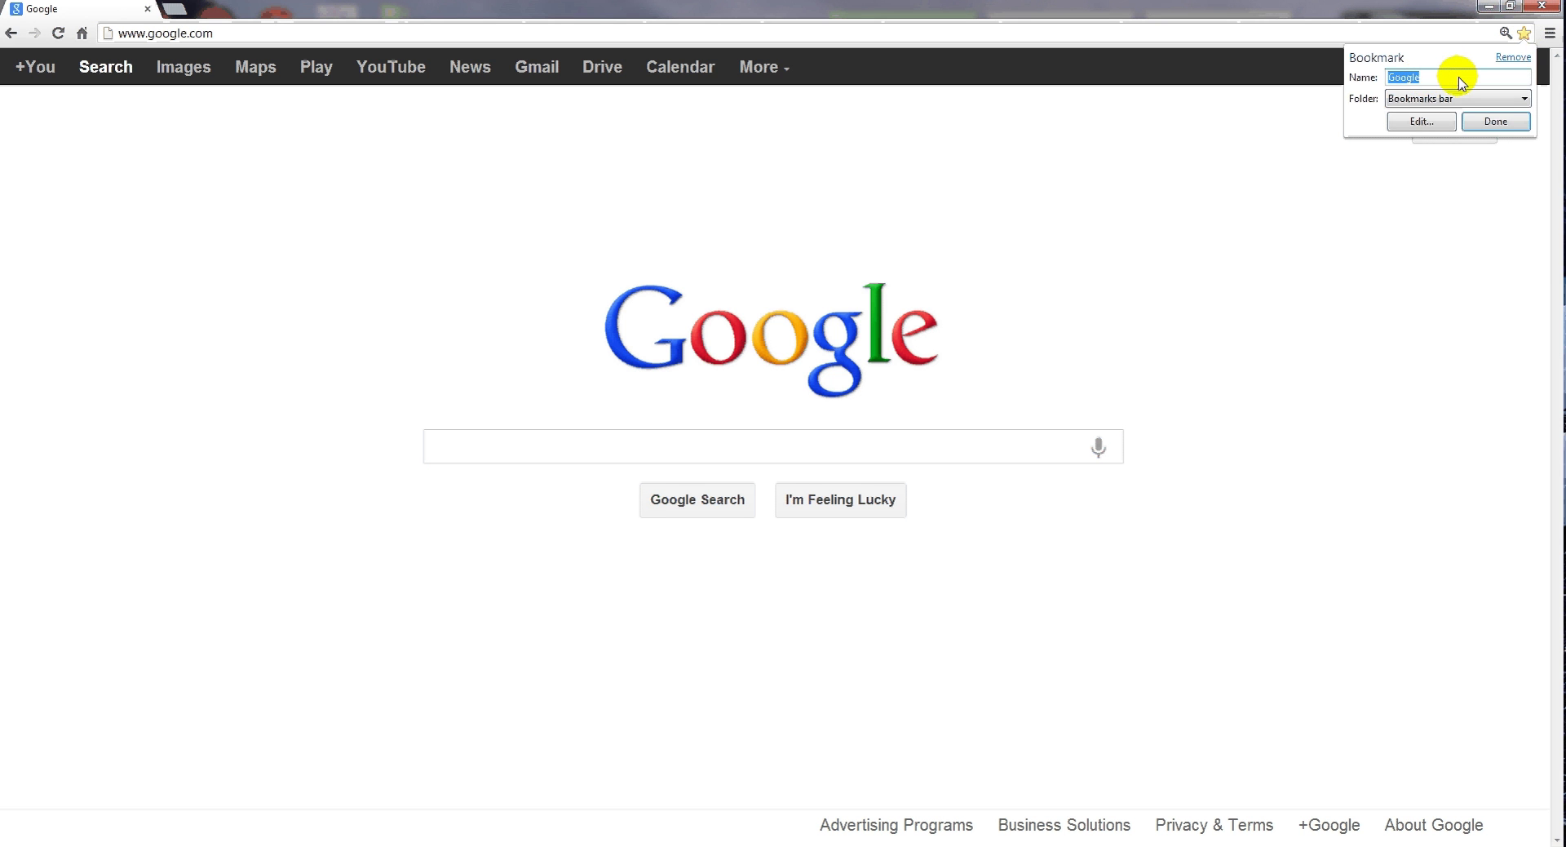
click(1496, 122)
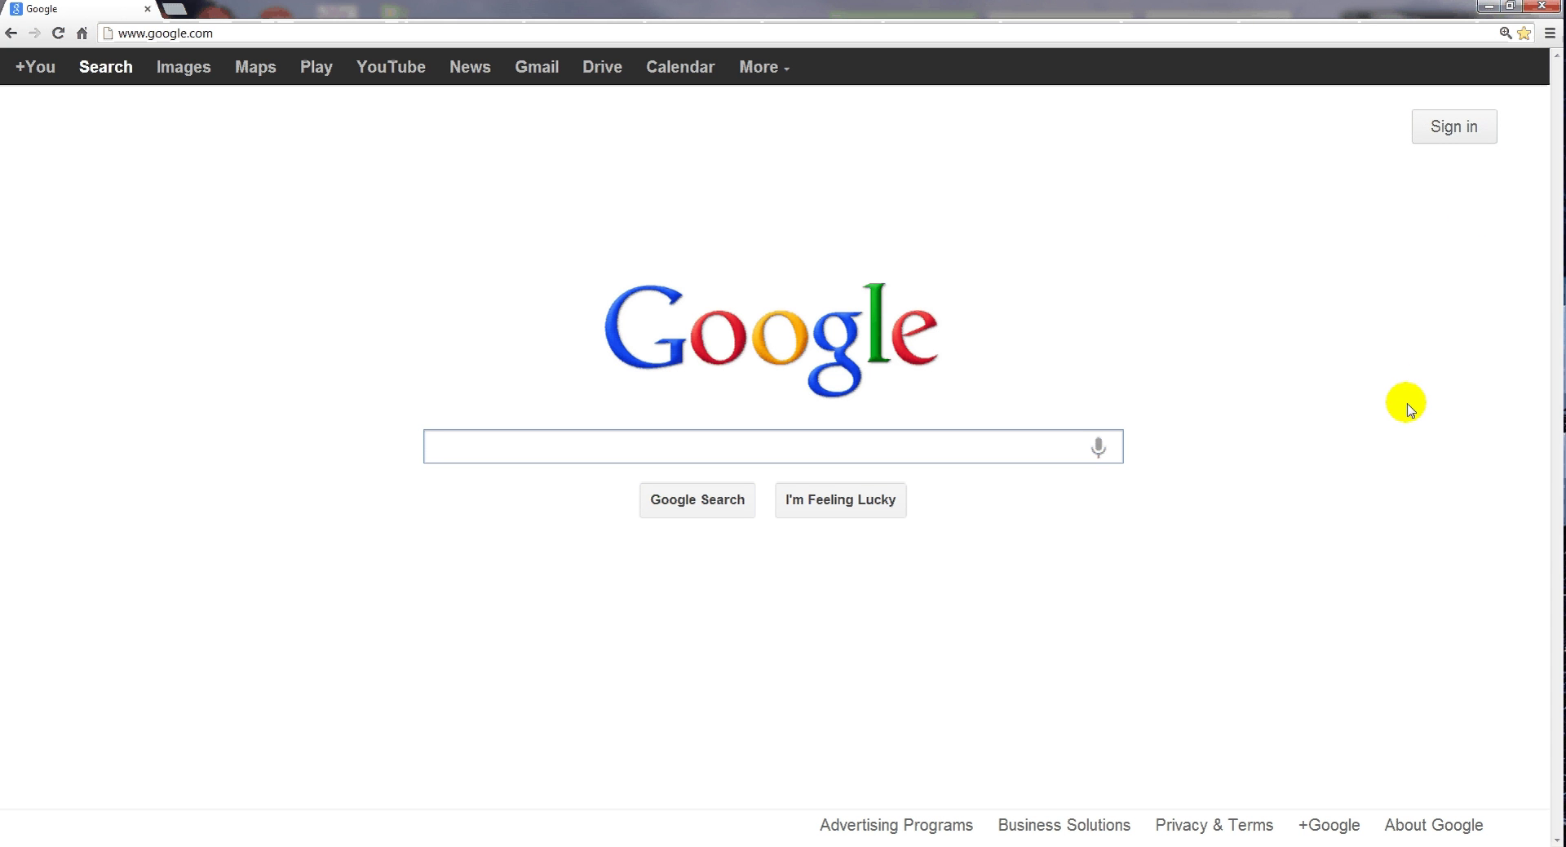
Go from the Google page to YouTube and bookmark it as YouTube in the Bookmarks bar folder
click(392, 75)
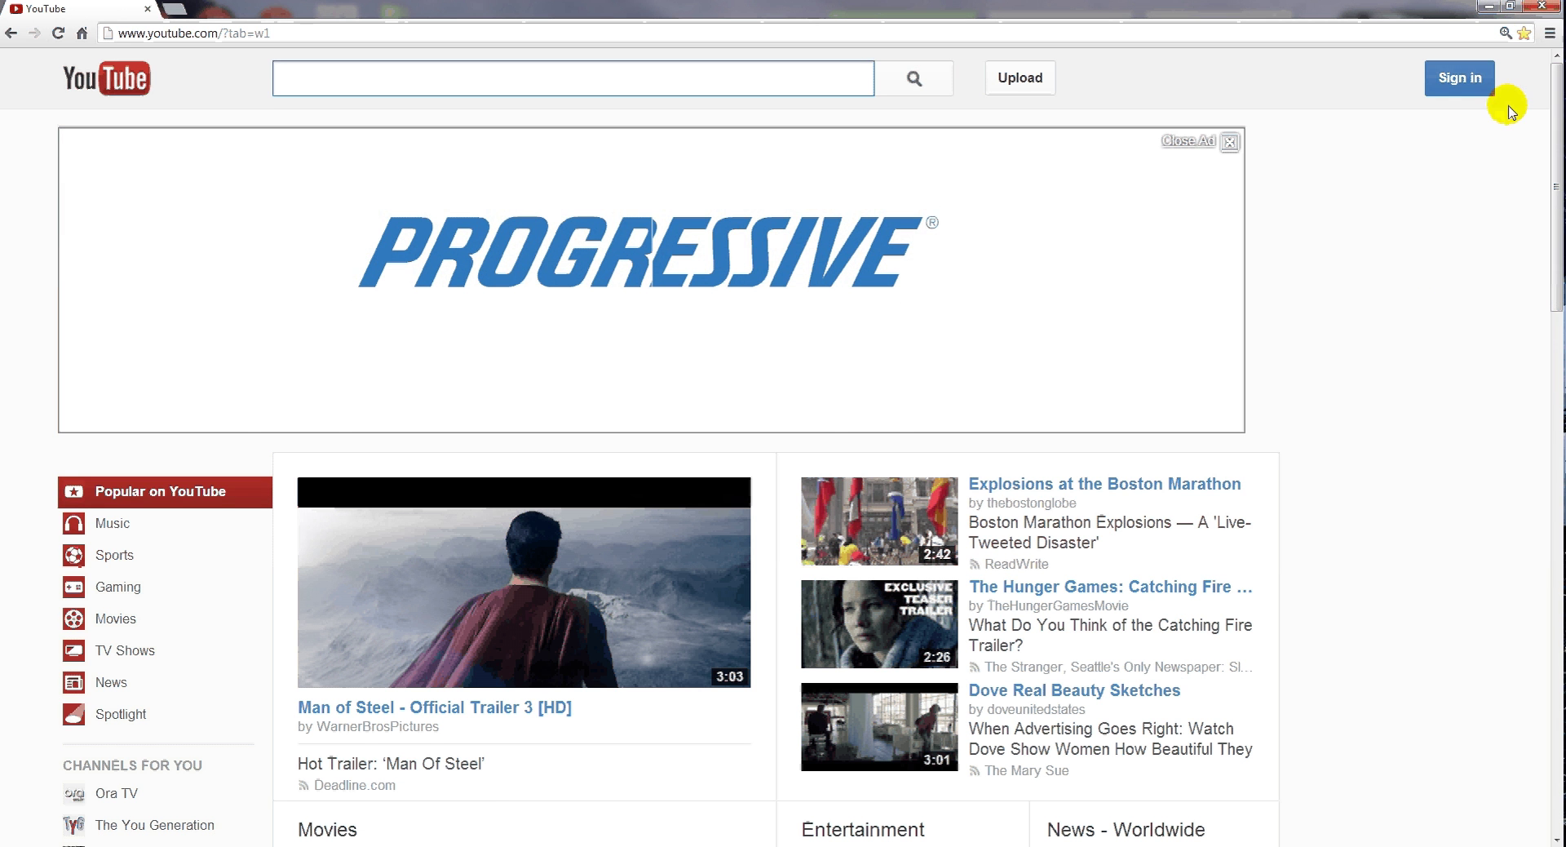
click(1522, 40)
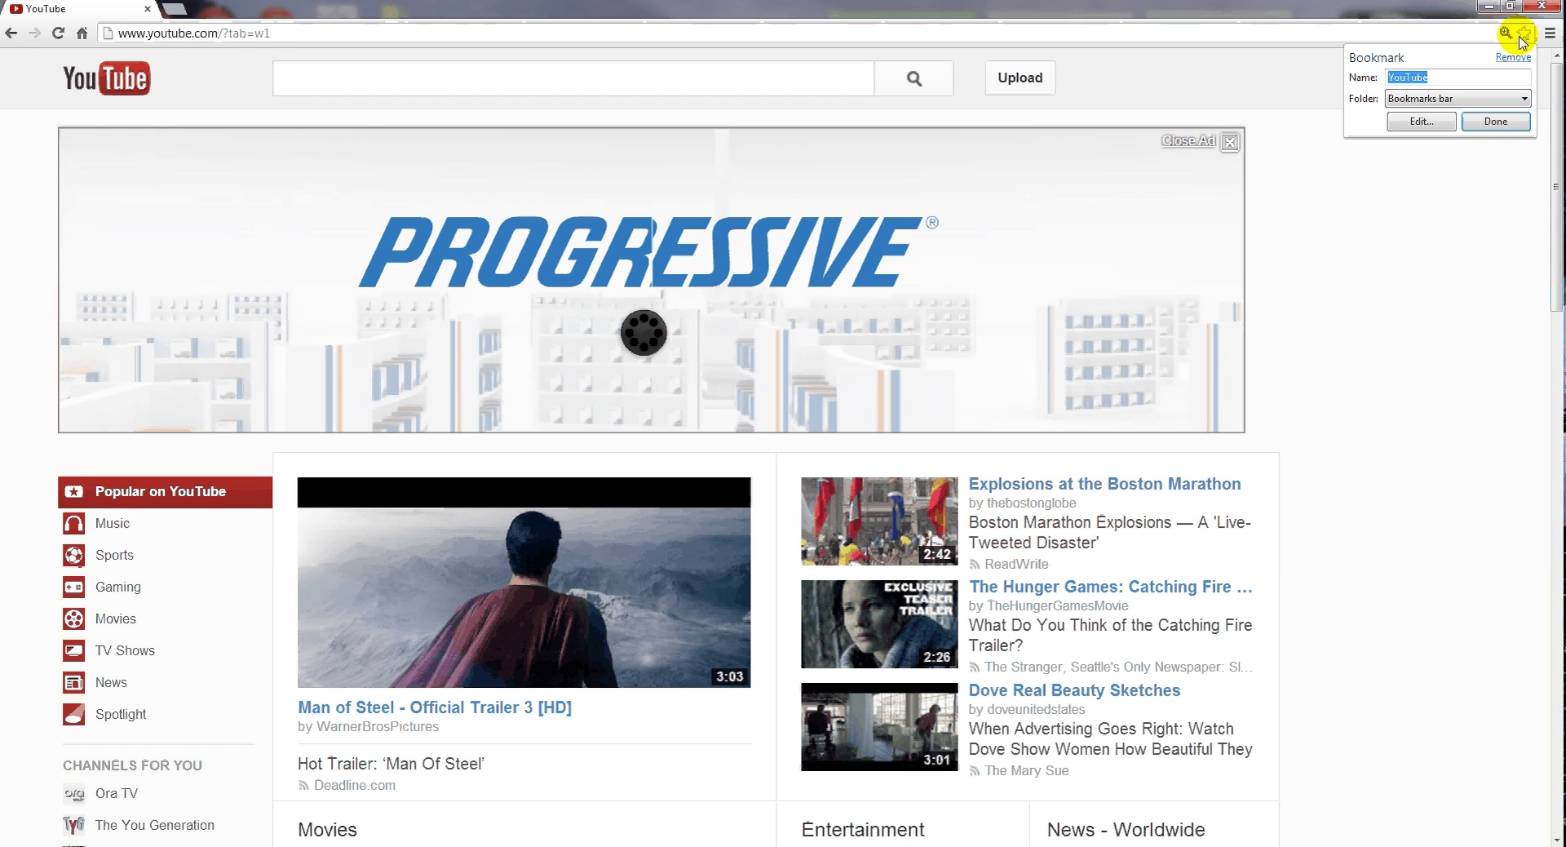
click(1496, 123)
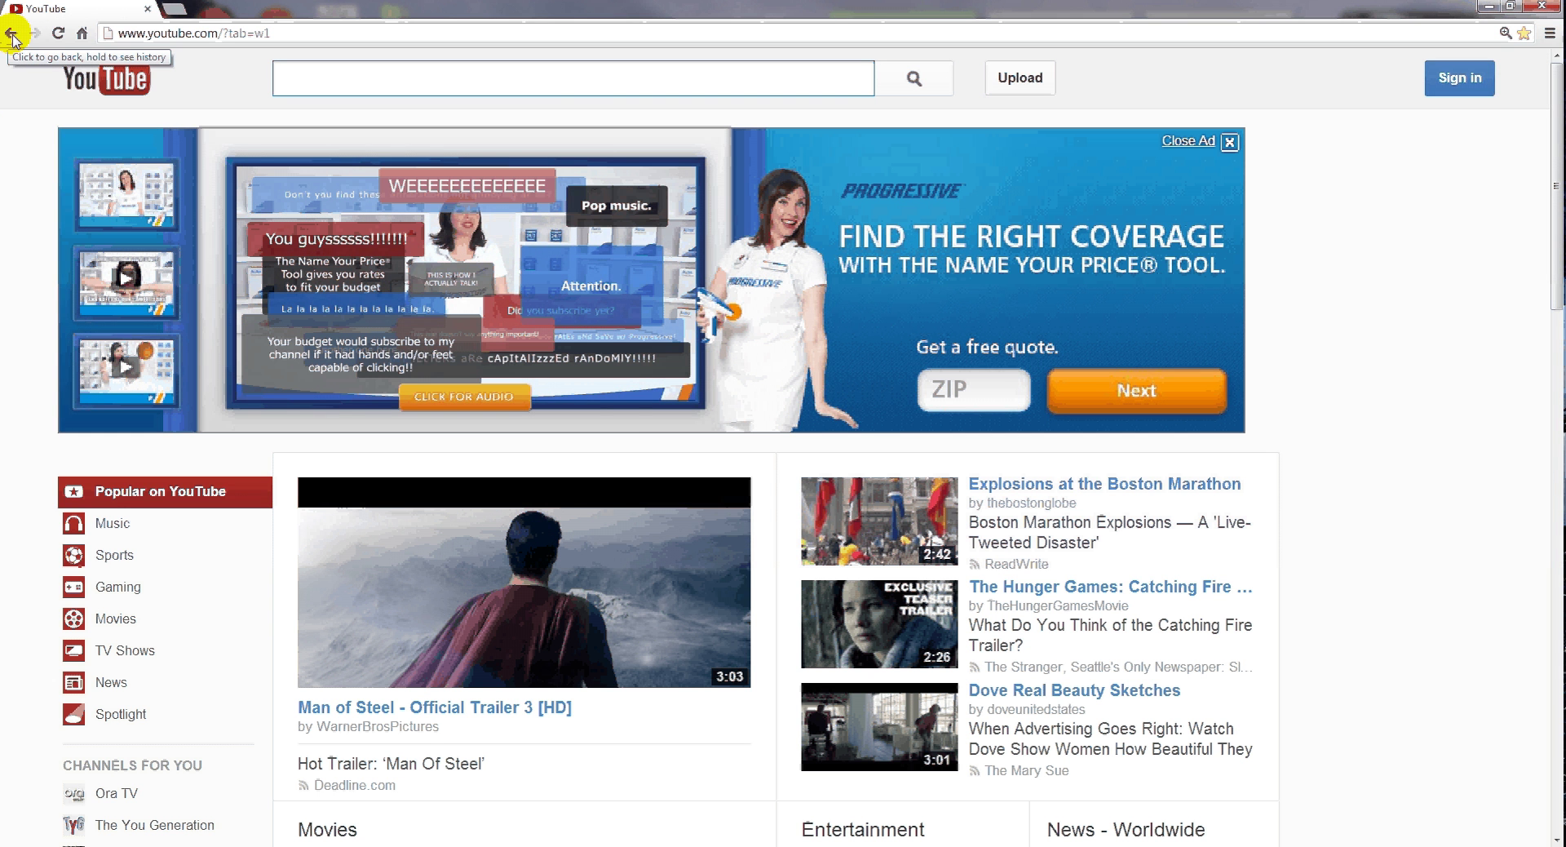
Show the full browsing history
right_click(10, 35)
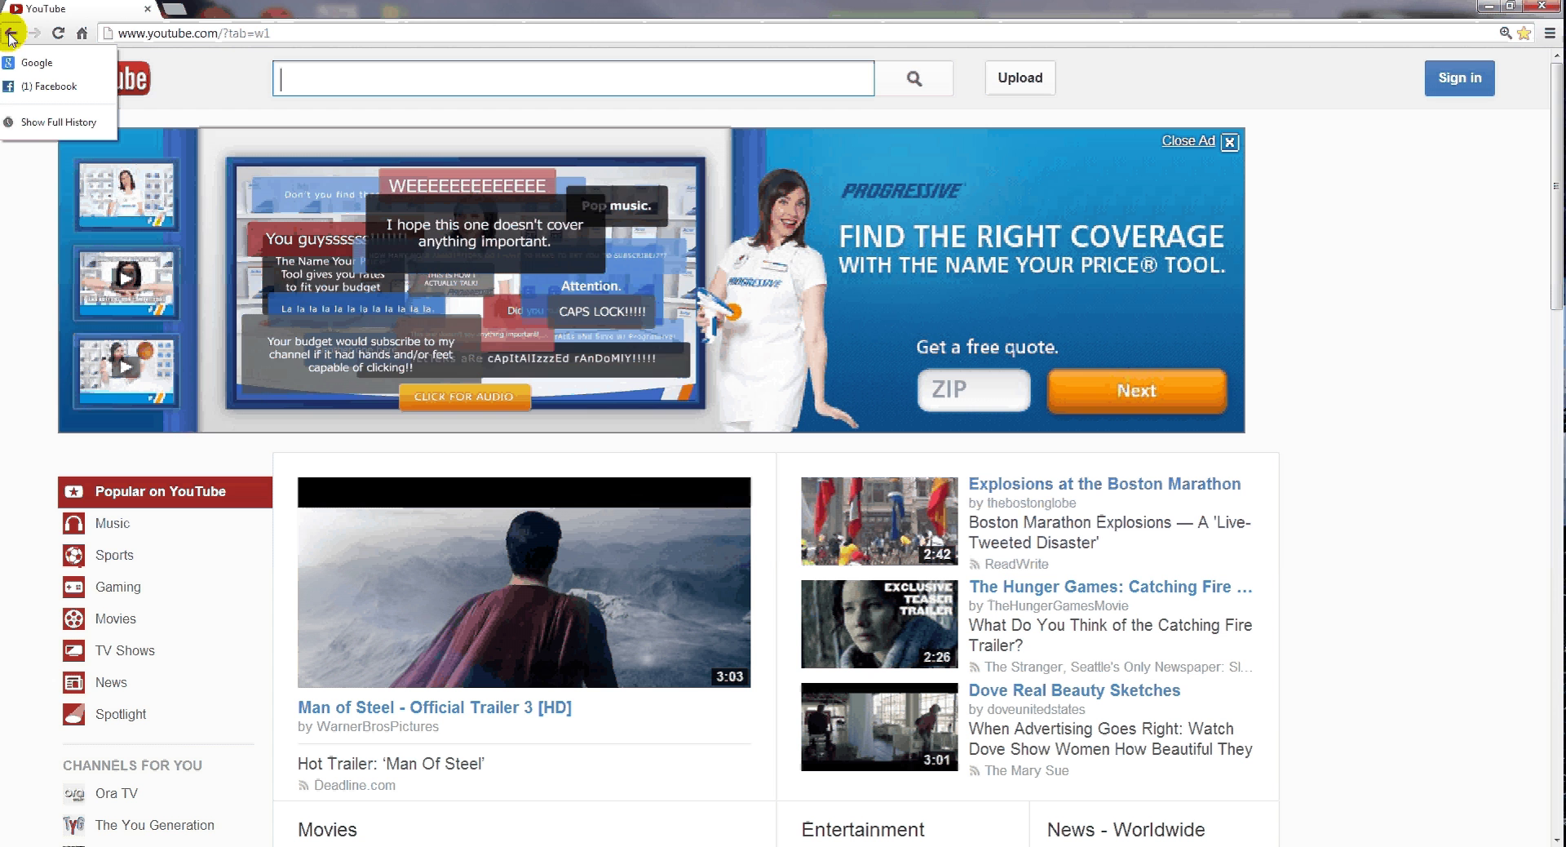
click(37, 122)
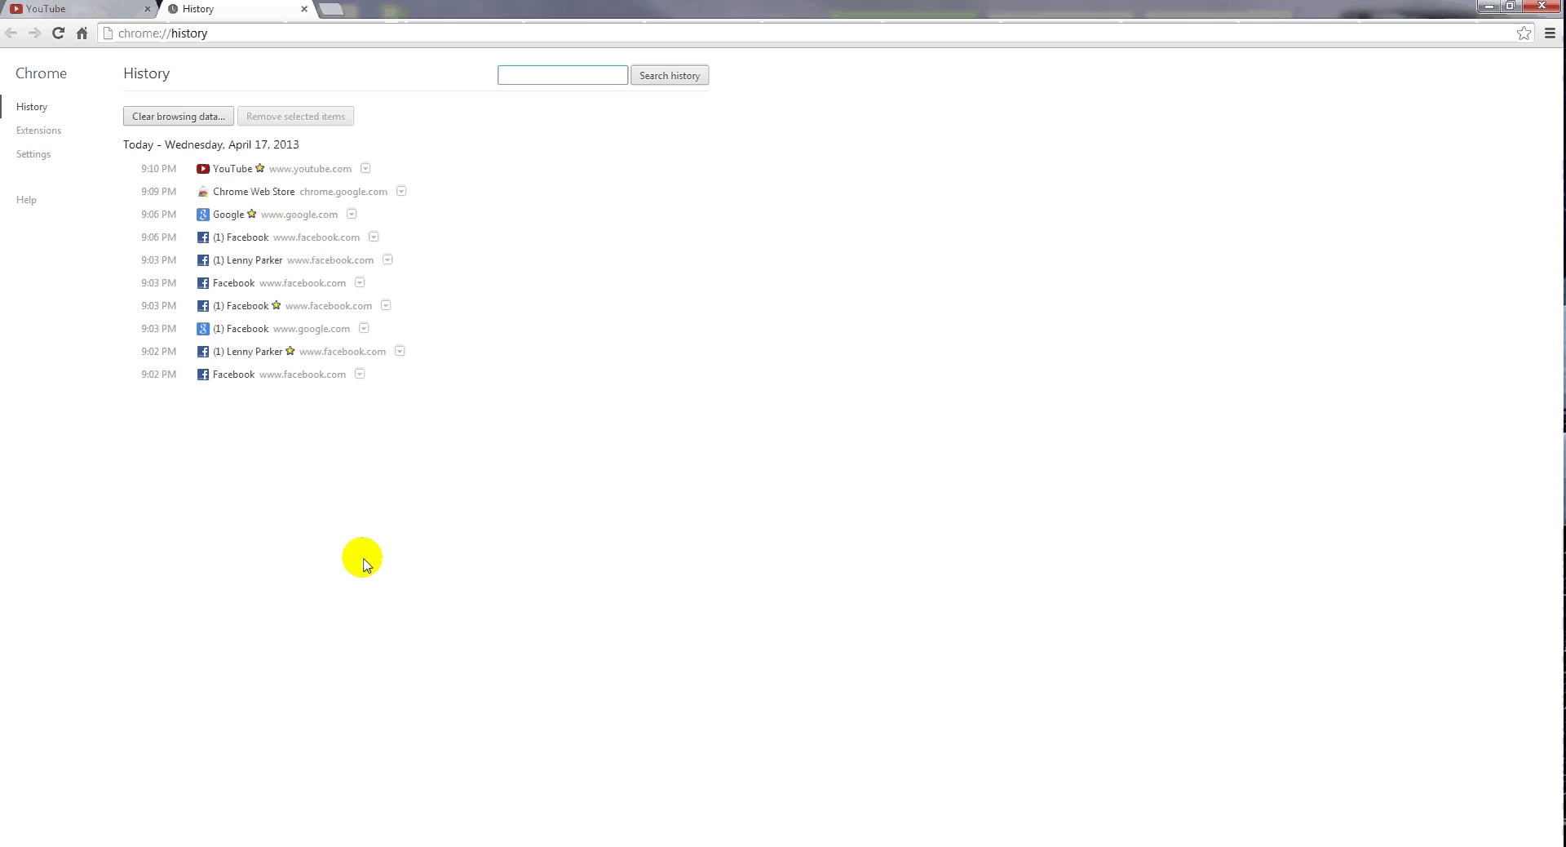
Review the options for clearing browsing data with the beginning of time as the range, cancel without clearing, and close the settings
click(176, 121)
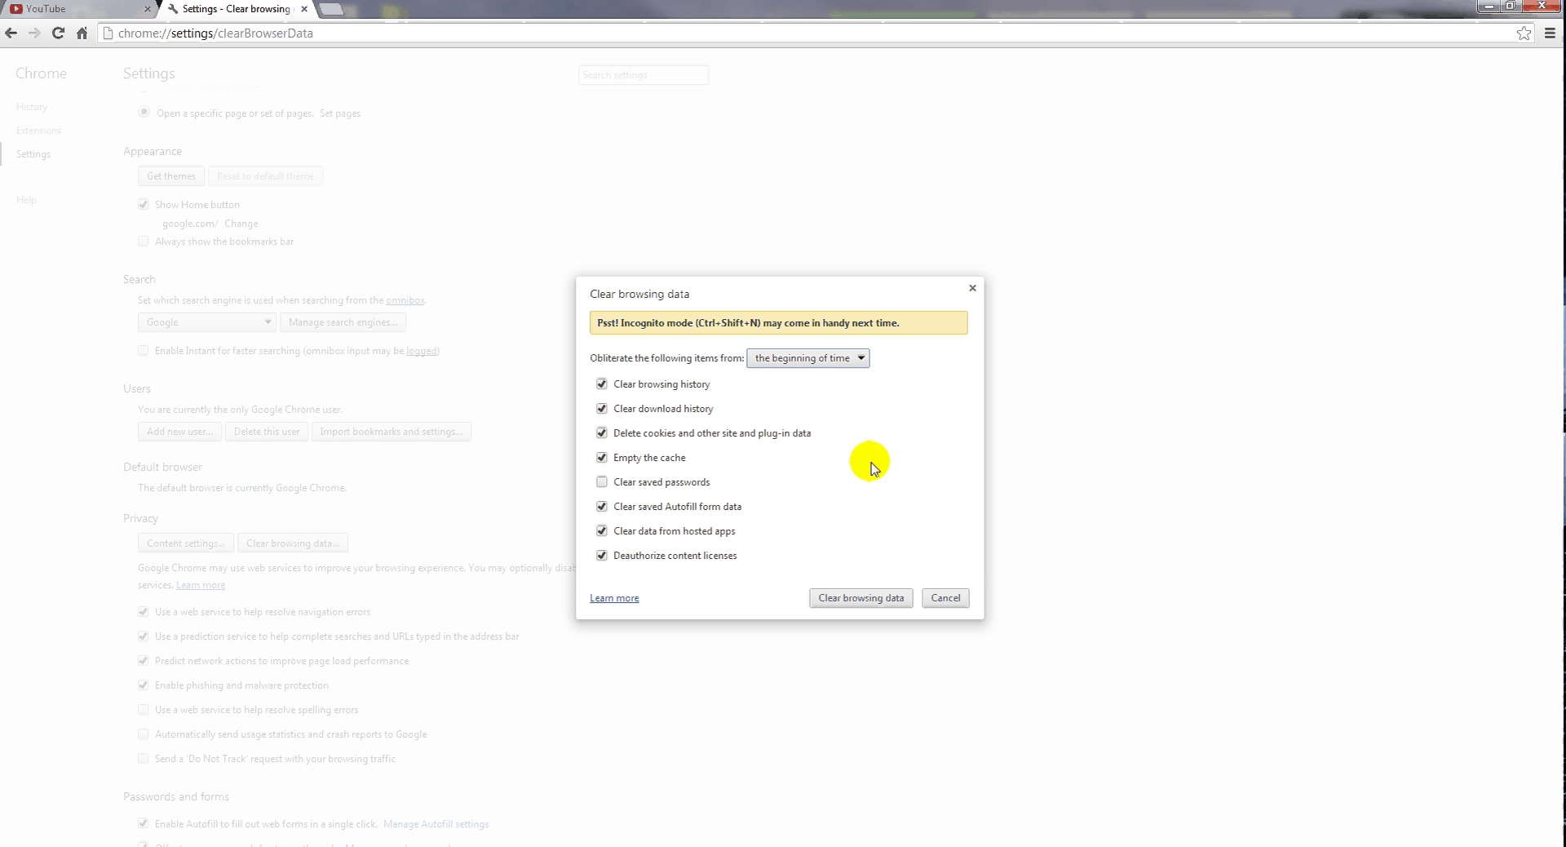
click(863, 359)
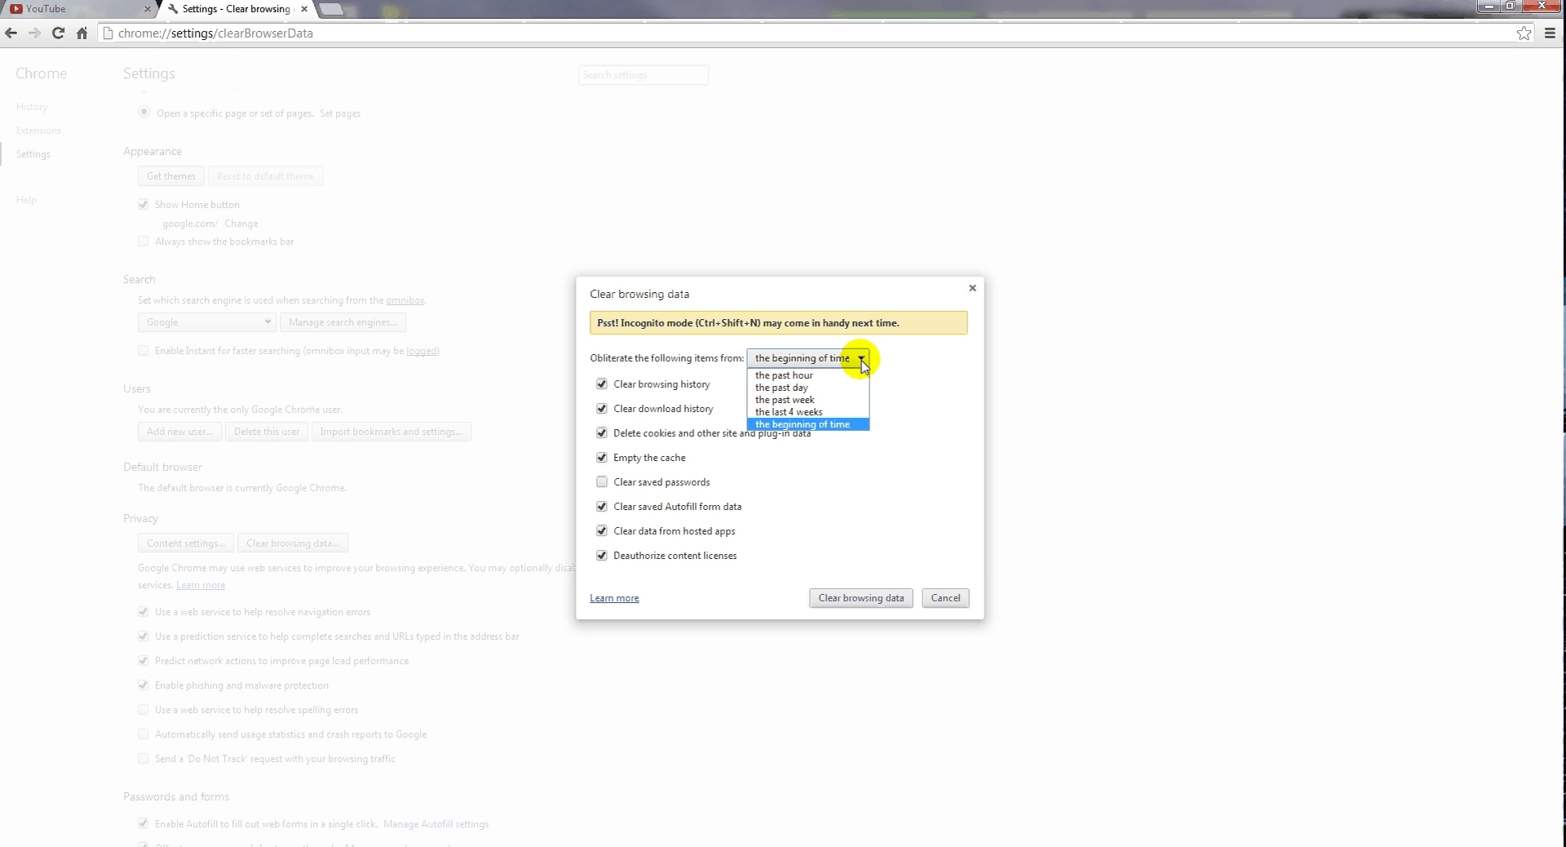
click(833, 424)
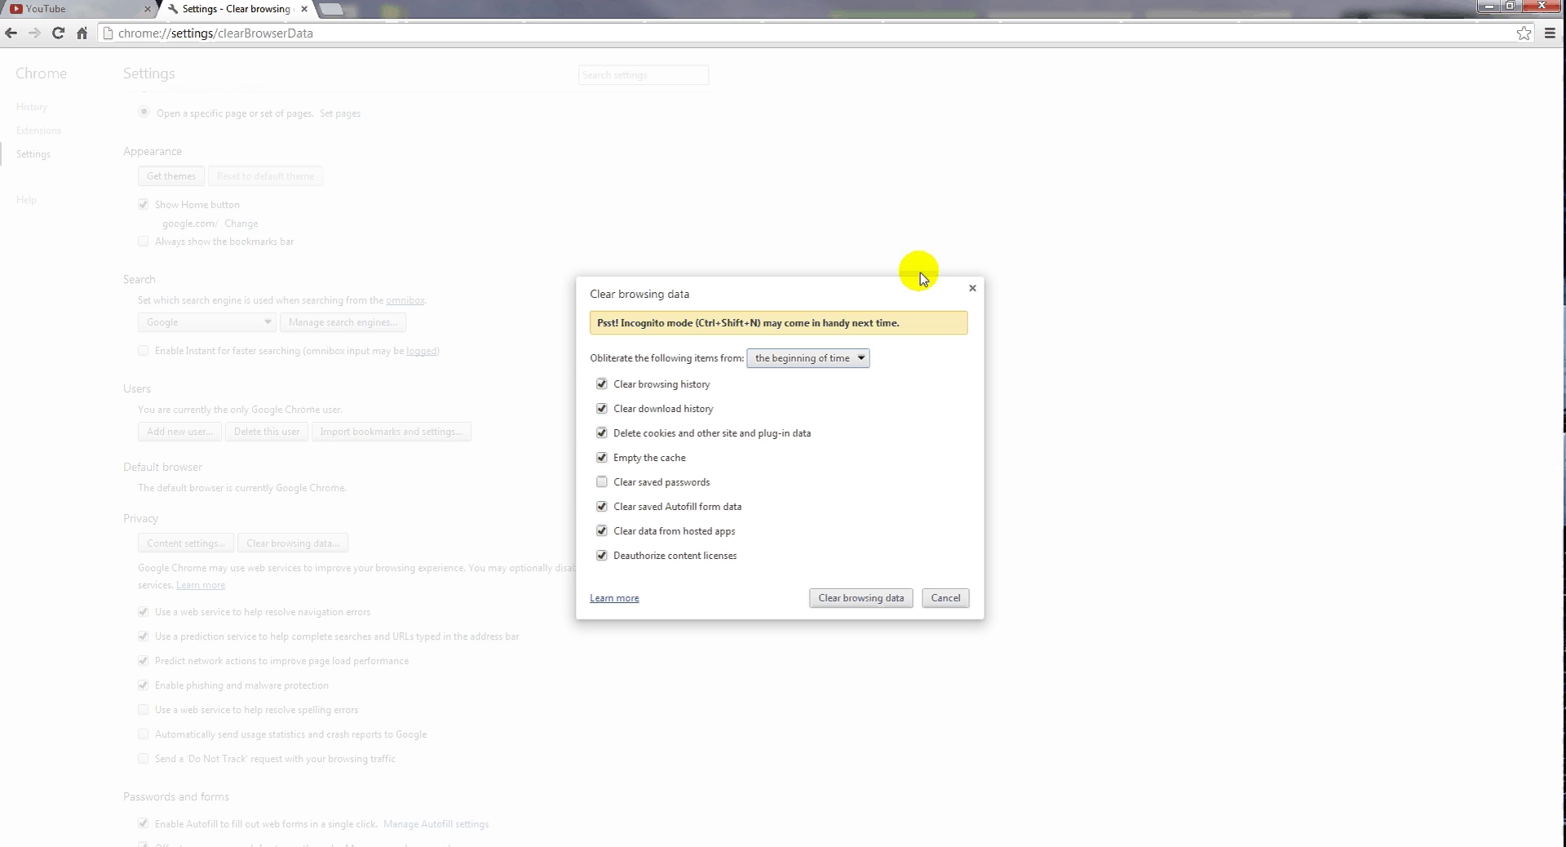
click(945, 598)
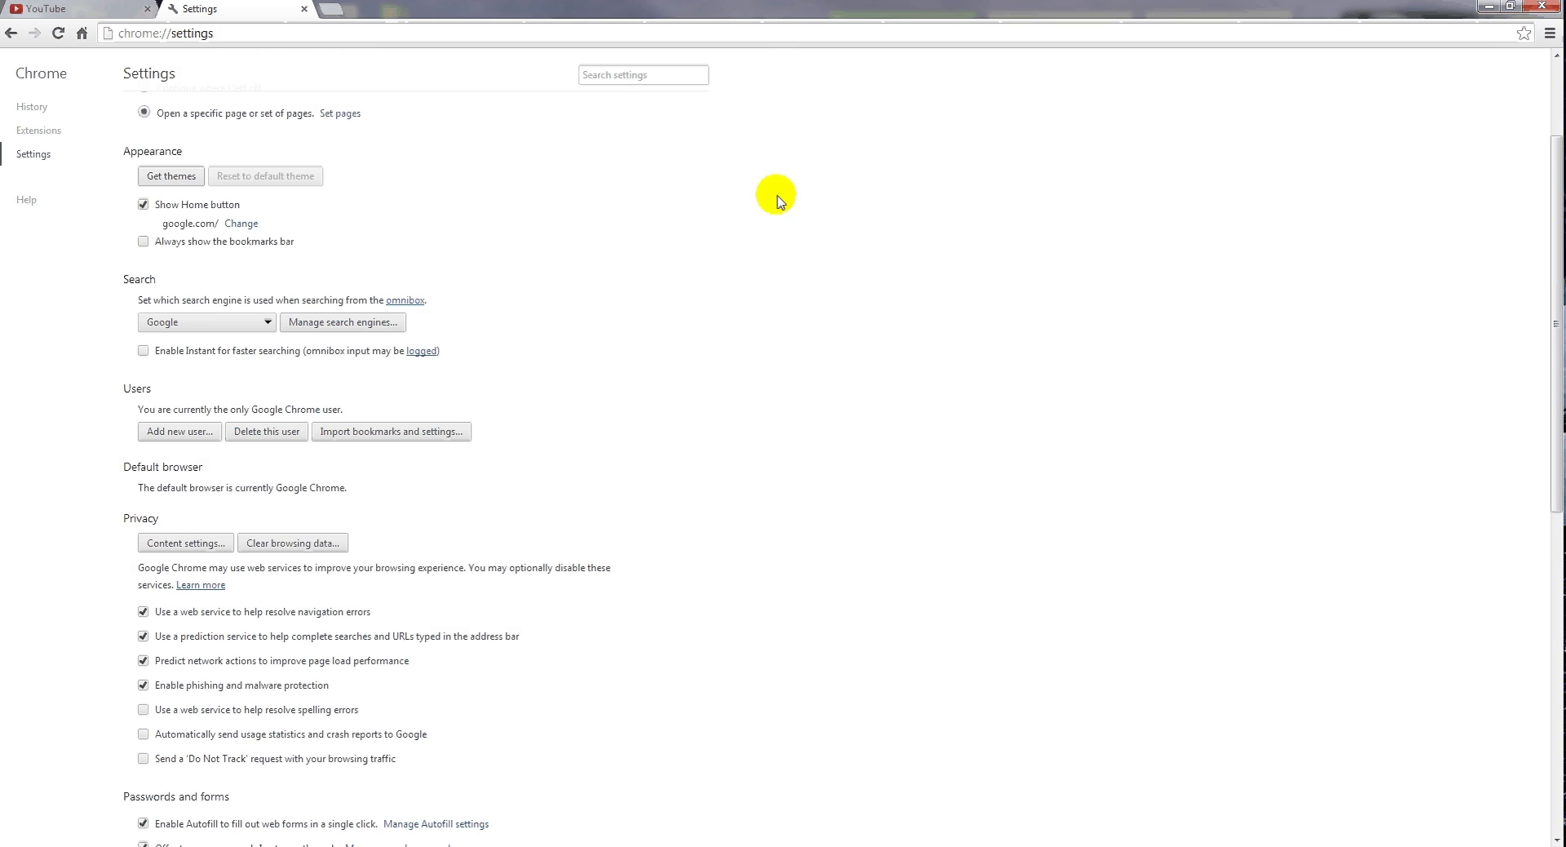
click(304, 9)
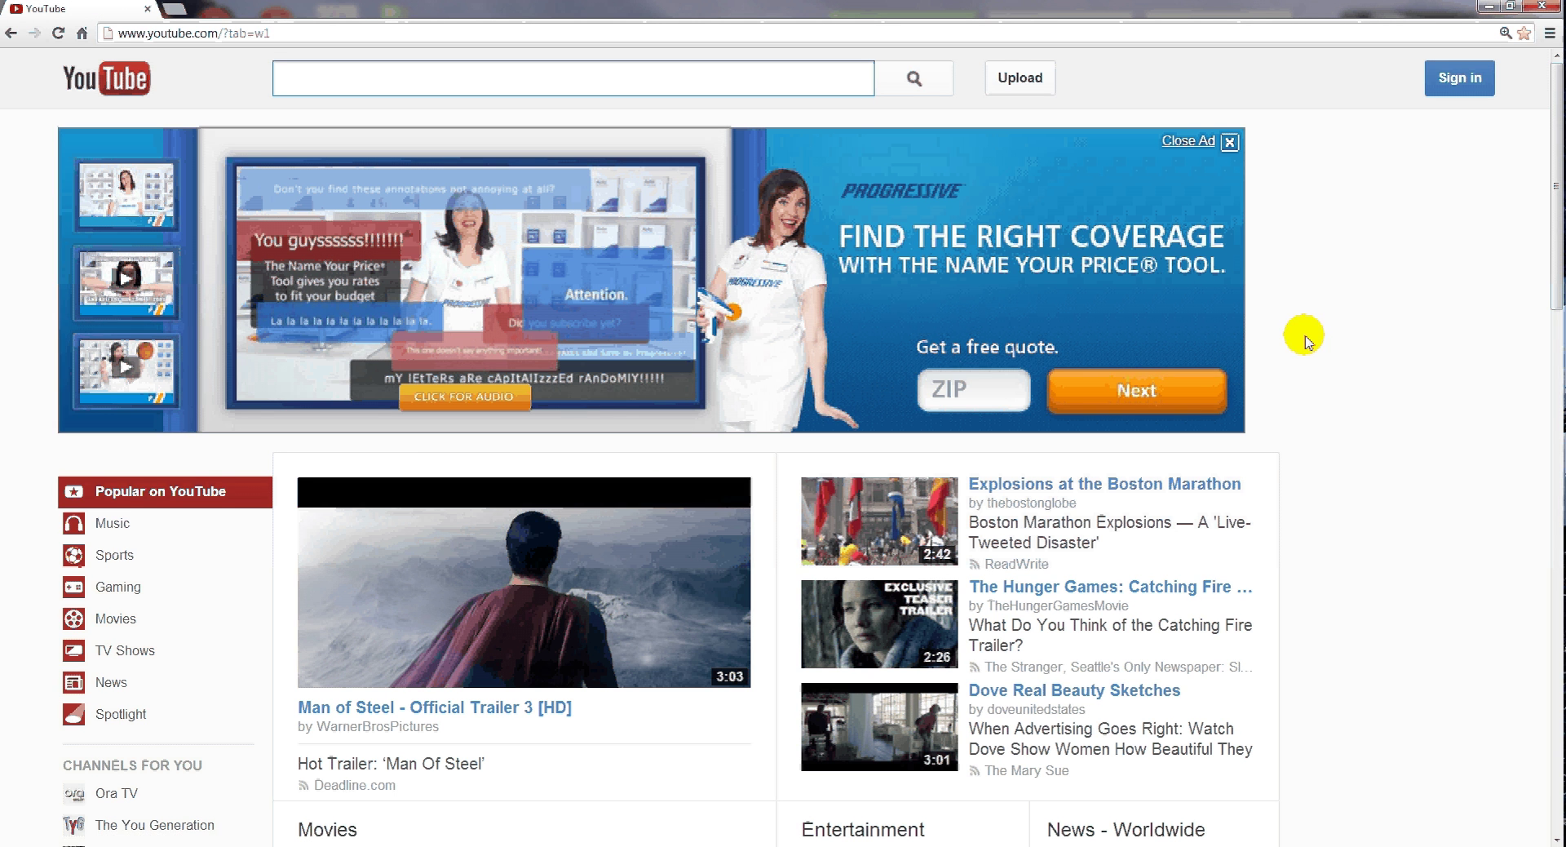
mouse_move(402, 820)
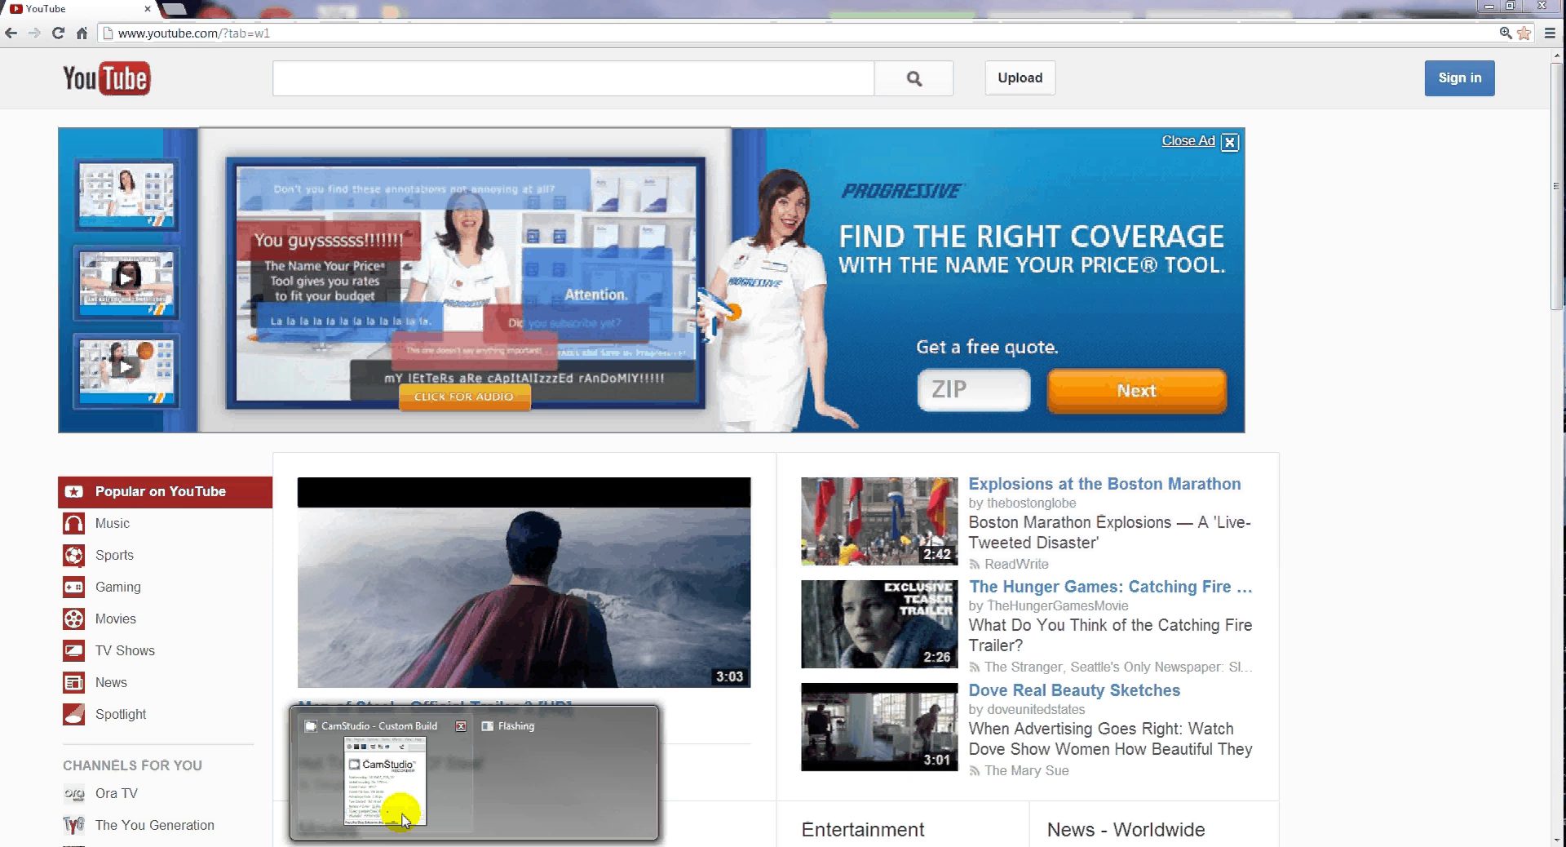